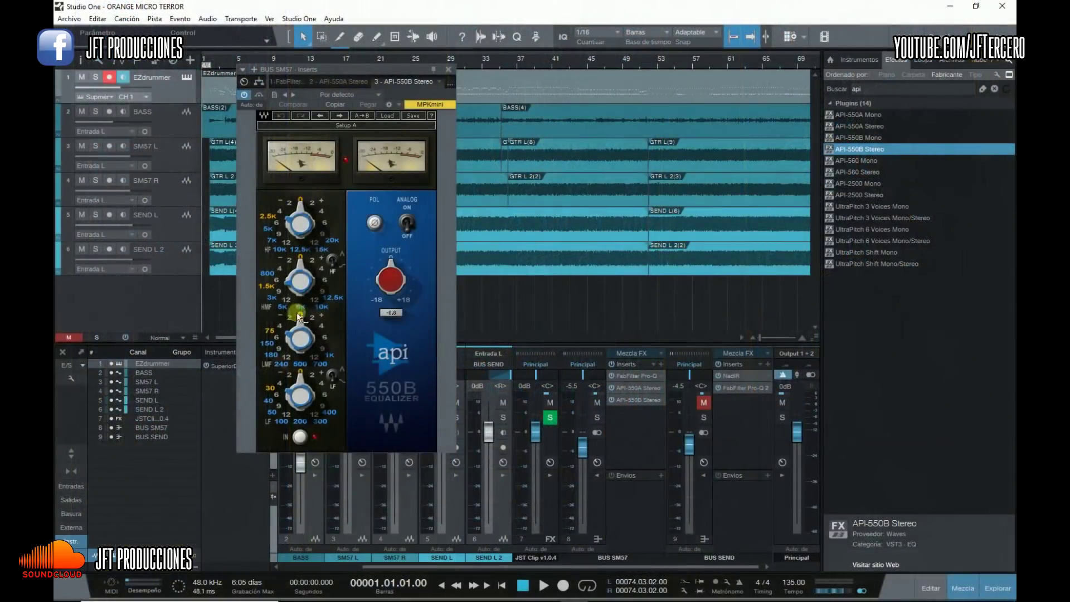
# Compare the API-550A and API-550B equalizers inserted on BUS SM57
pyautogui.click(343, 83)
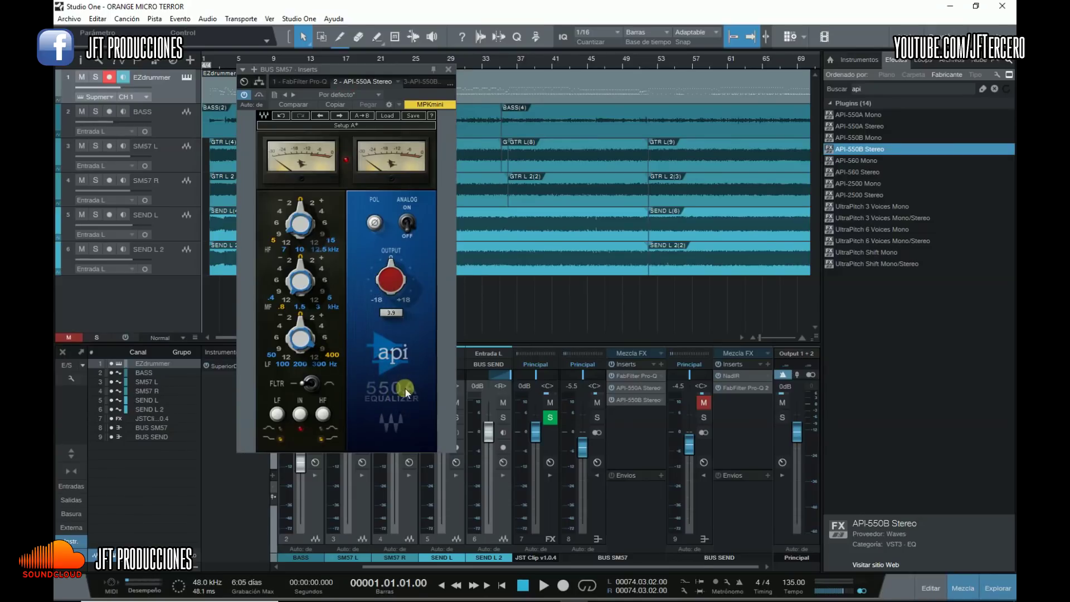
pyautogui.click(413, 86)
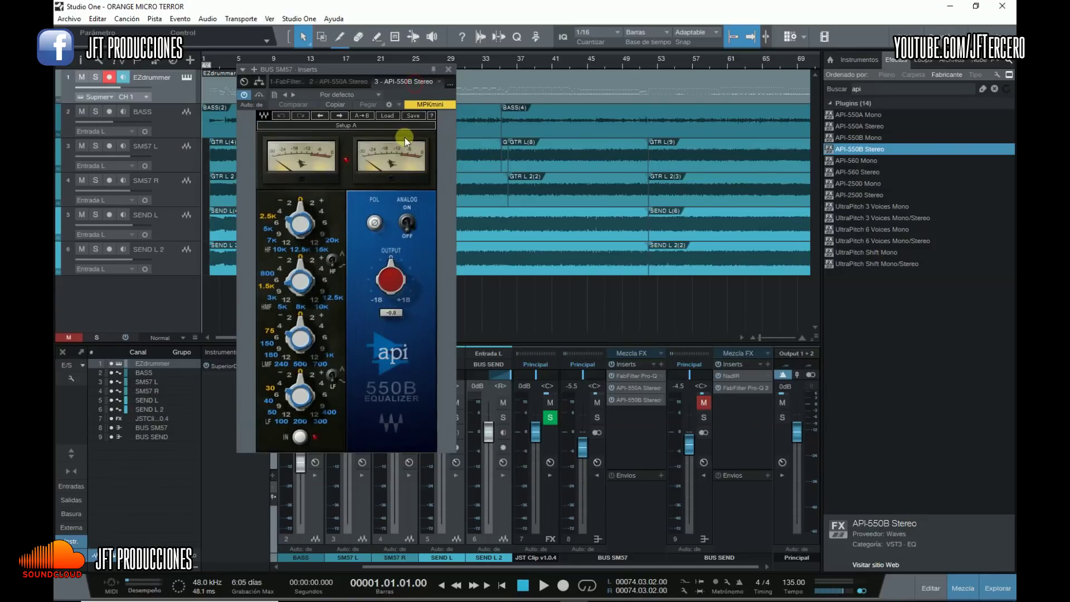
pyautogui.click(348, 83)
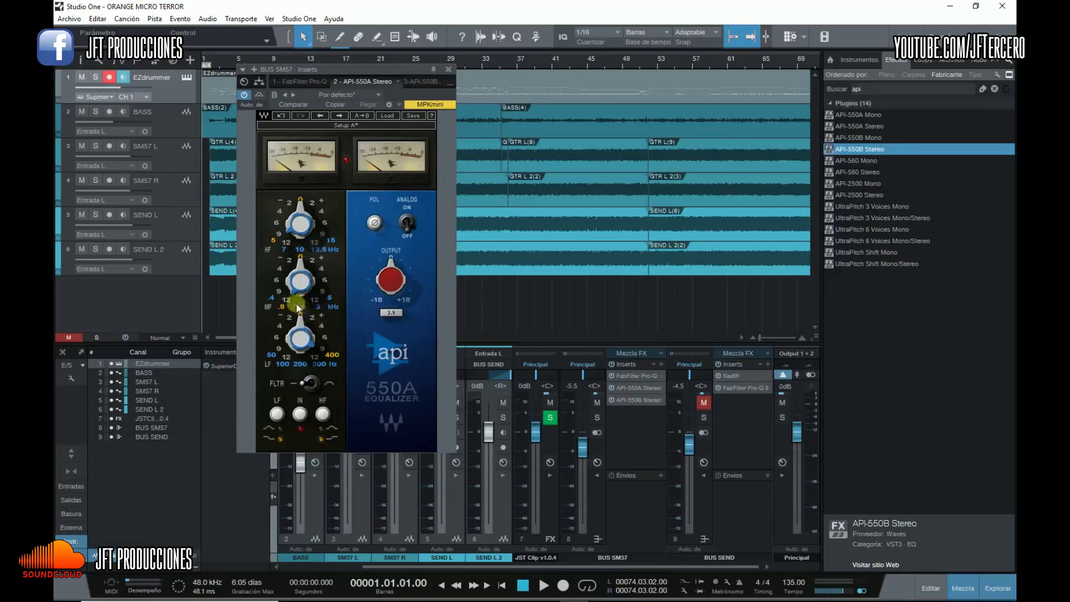
# Search the effects for PRO and add Pro EQ to the BUS SM57 inserts
pyautogui.click(898, 89)
pyautogui.write('P')
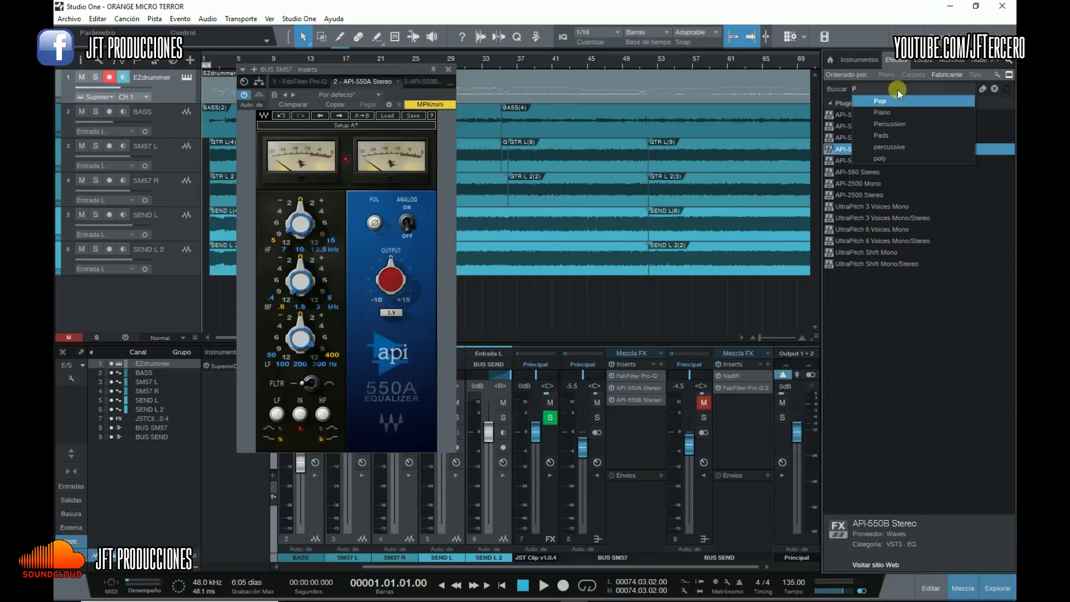
pyautogui.write('ORO')
pyautogui.moveTo(848, 116); pyautogui.dragTo(374, 180)
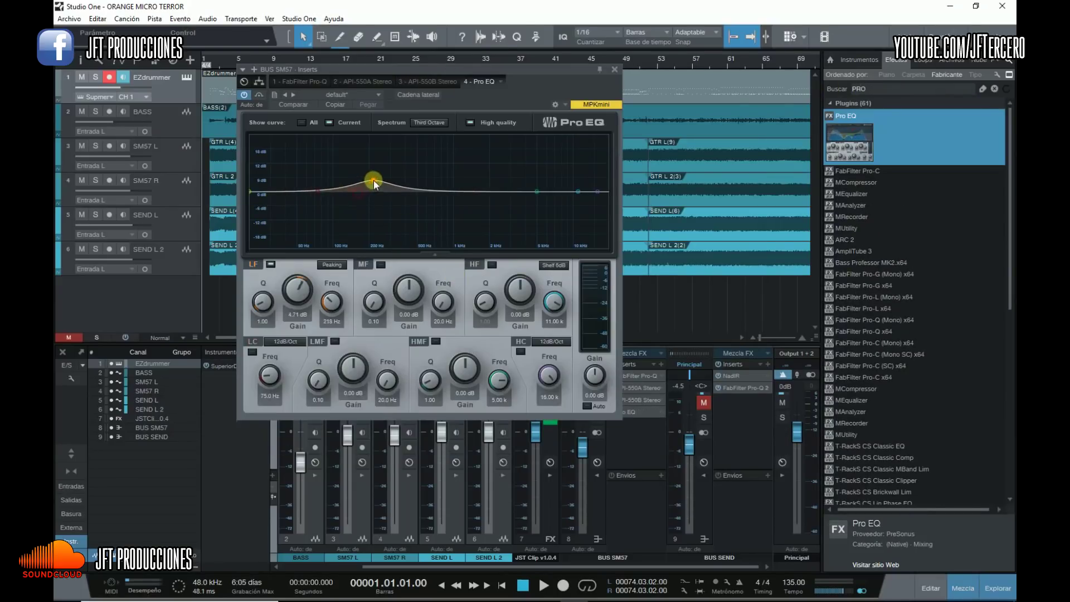
# Try a wide LF band in Pro EQ, and shape it into a narrow cut of about 9.14 dB at 475 Hz with Q 5.27
pyautogui.moveTo(262, 300)
pyautogui.mouseDown()
pyautogui.moveTo(263, 290)
pyautogui.moveTo(263, 306)
pyautogui.mouseUp()
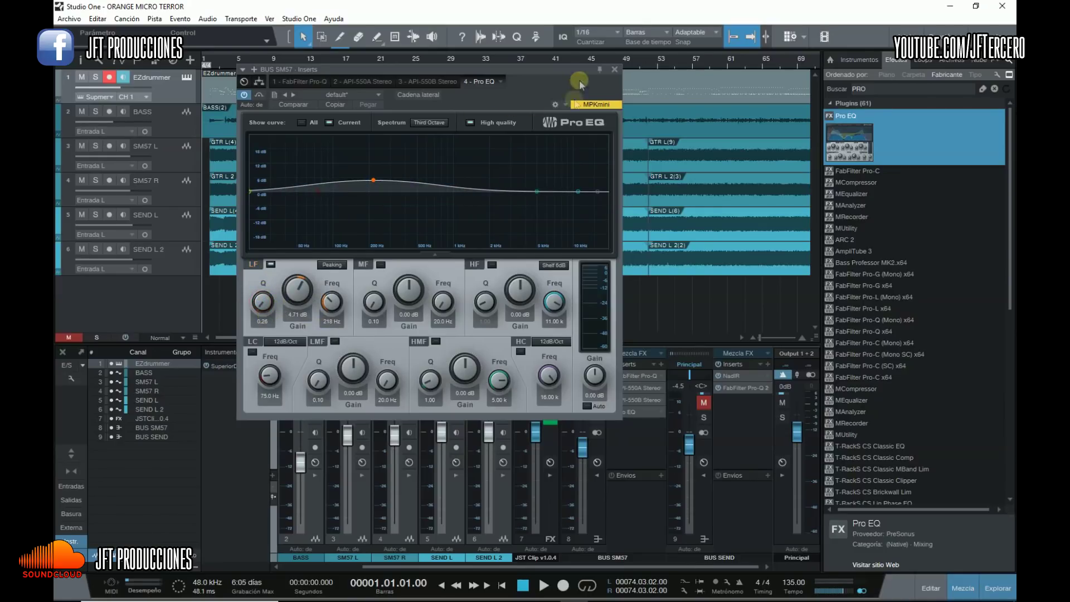
pyautogui.moveTo(373, 182); pyautogui.dragTo(451, 198)
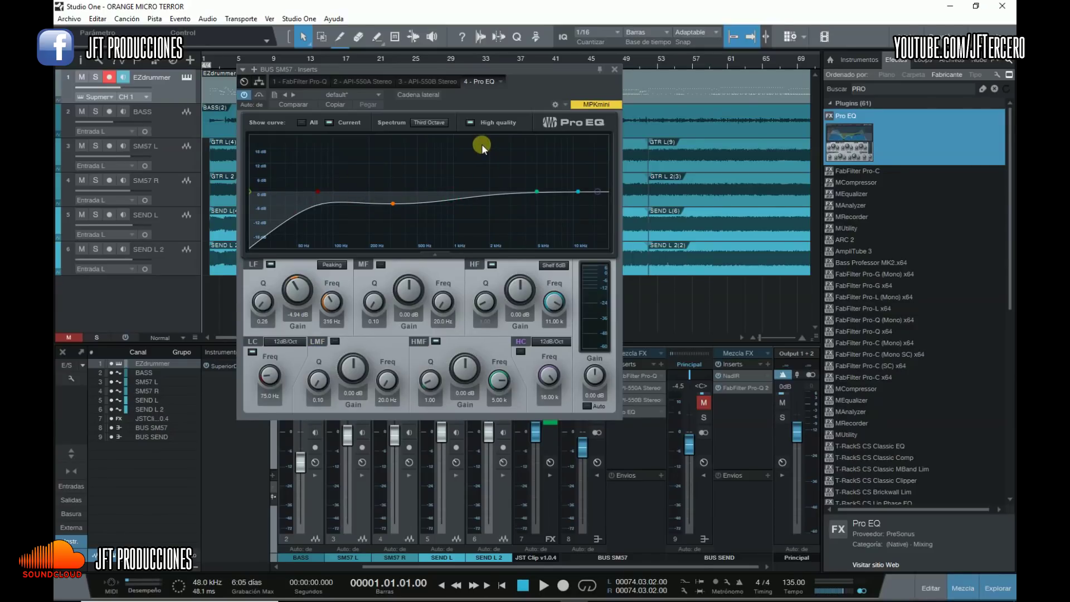
pyautogui.scroll(10, 393, 203)
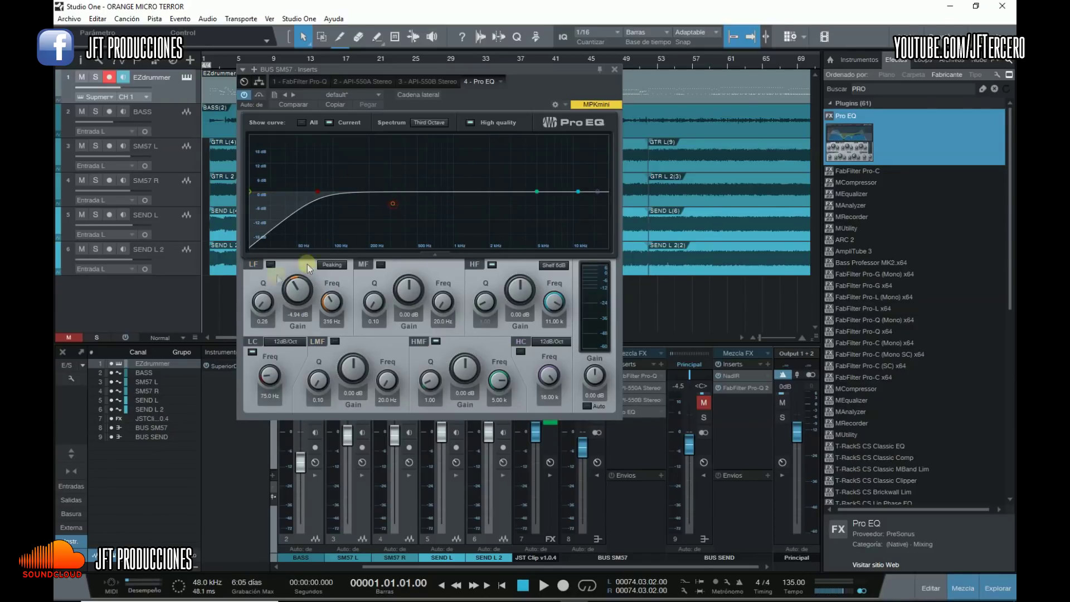
pyautogui.moveTo(387, 212); pyautogui.dragTo(413, 213)
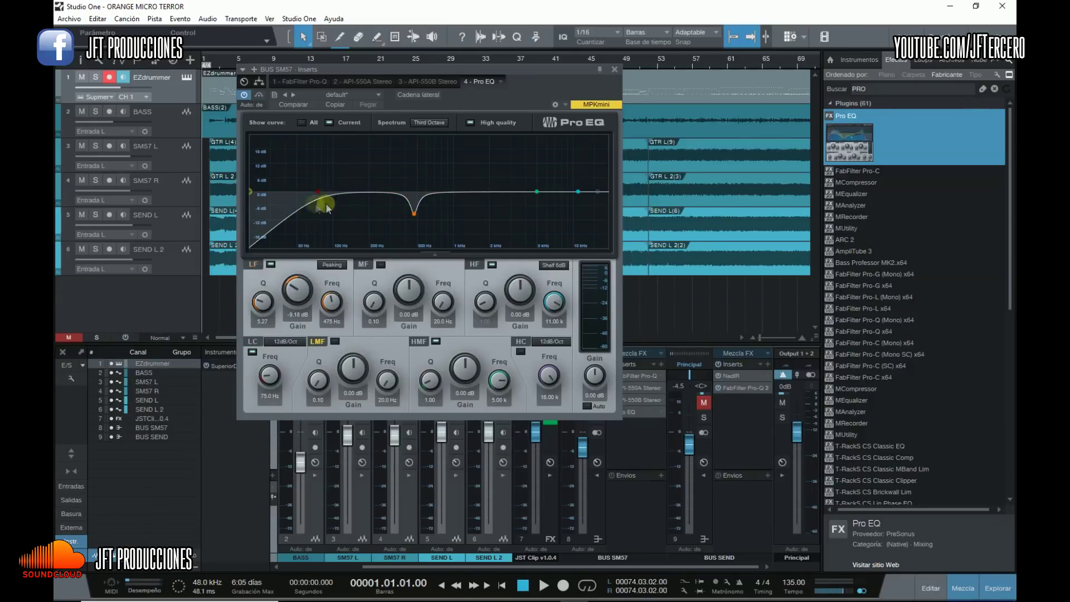
# Shift Pro EQ's narrow LF band above 500 Hz and raise it into a boost
pyautogui.moveTo(412, 214); pyautogui.dragTo(425, 191)
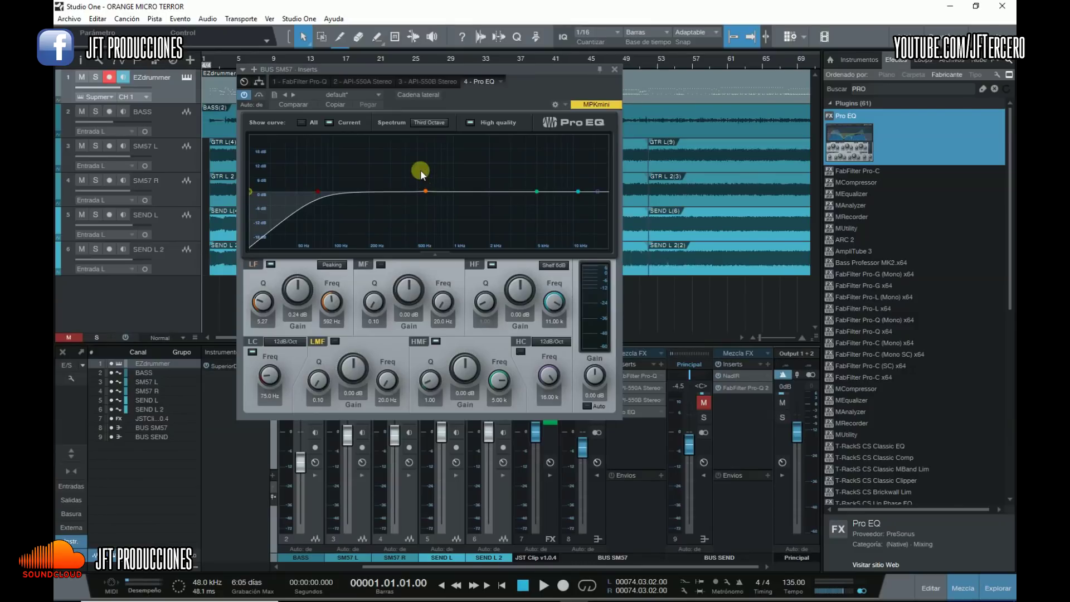
pyautogui.moveTo(425, 192); pyautogui.dragTo(429, 167)
pyautogui.moveTo(431, 169); pyautogui.dragTo(430, 171)
# Try the HMF frequency and gain controls on the API-550B
pyautogui.click(437, 83)
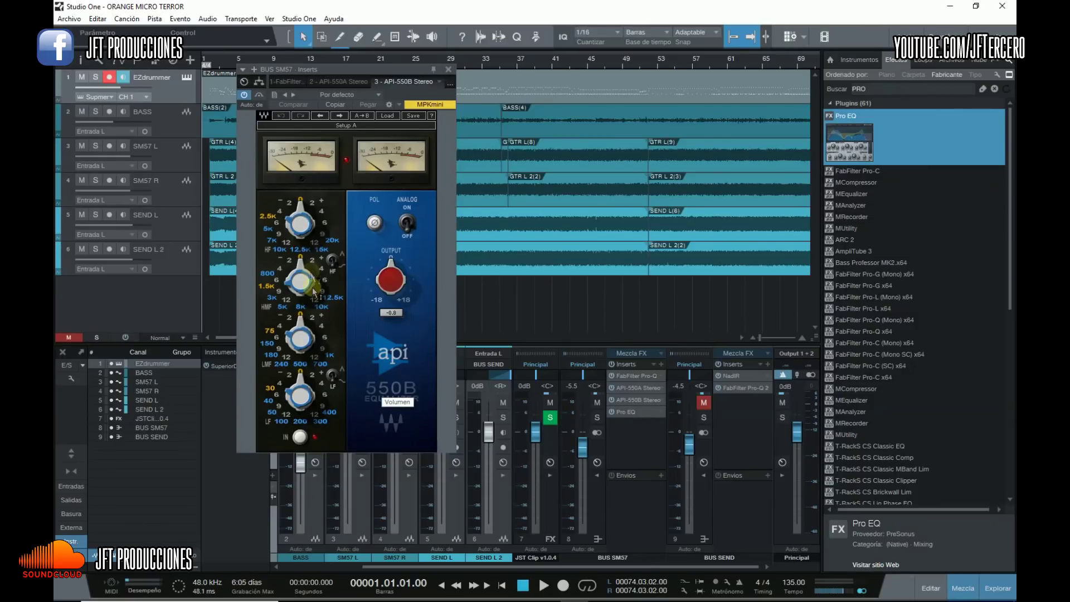
pyautogui.moveTo(312, 262); pyautogui.dragTo(262, 256)
pyautogui.click(331, 201)
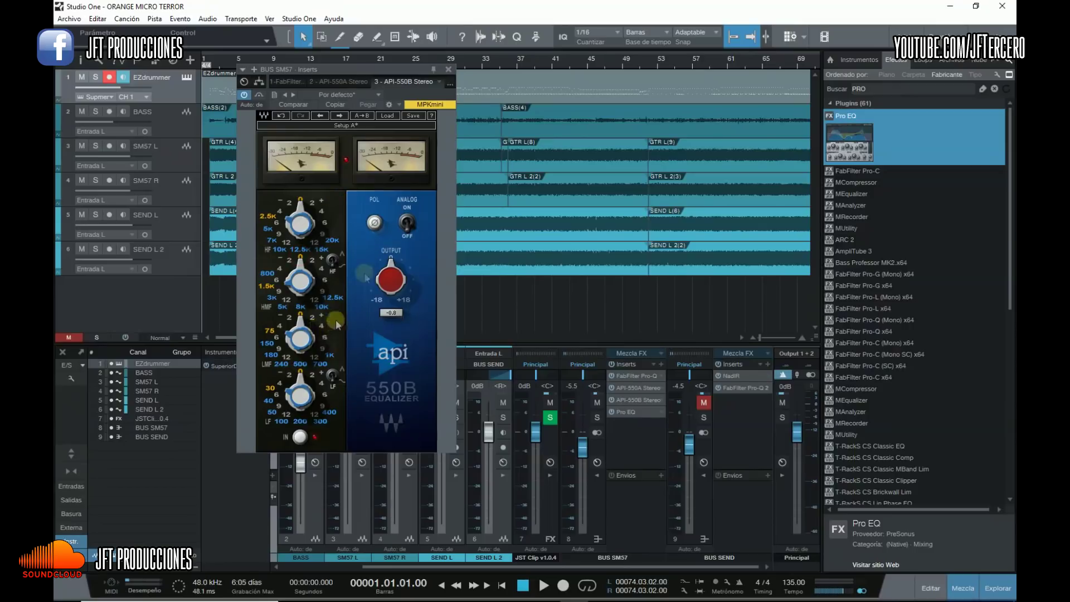
pyautogui.click(320, 291)
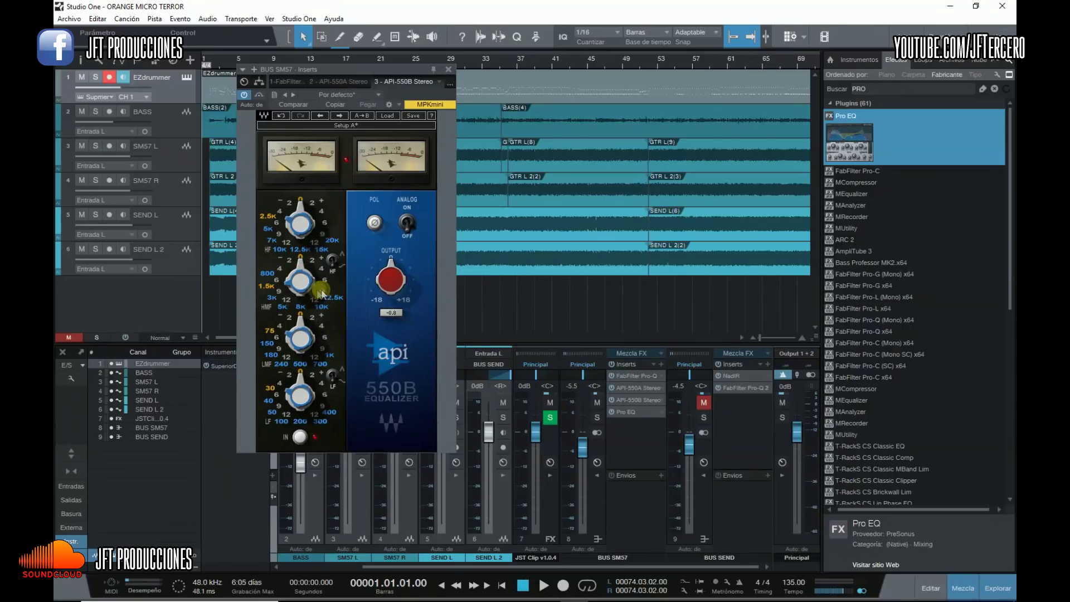
pyautogui.click(320, 261)
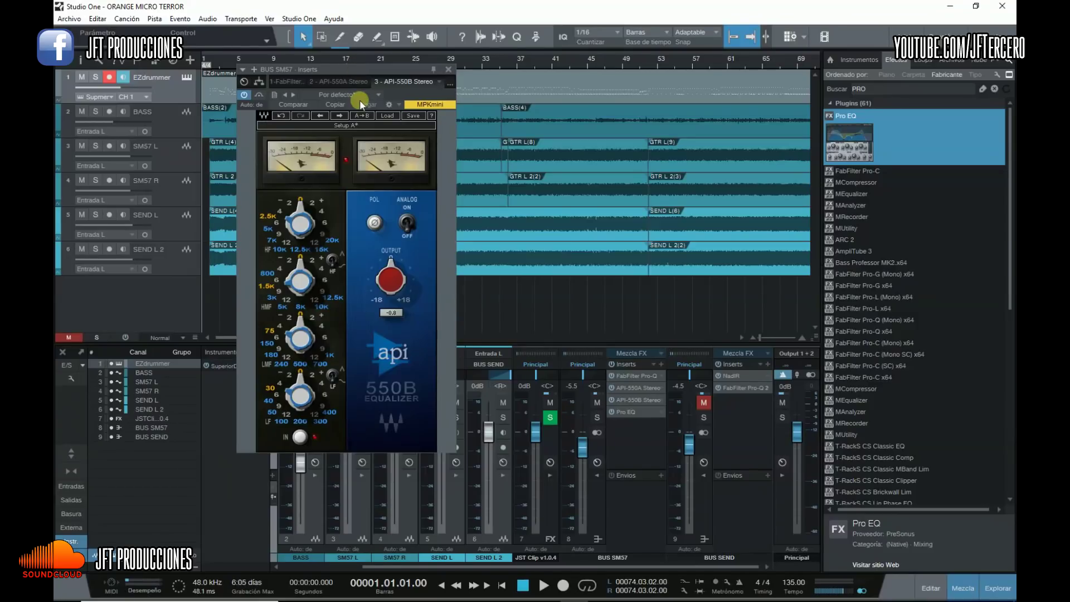
# Move the inserts window higher and compare the band layouts of the API-550A and API-550B
pyautogui.moveTo(354, 72); pyautogui.dragTo(349, 49)
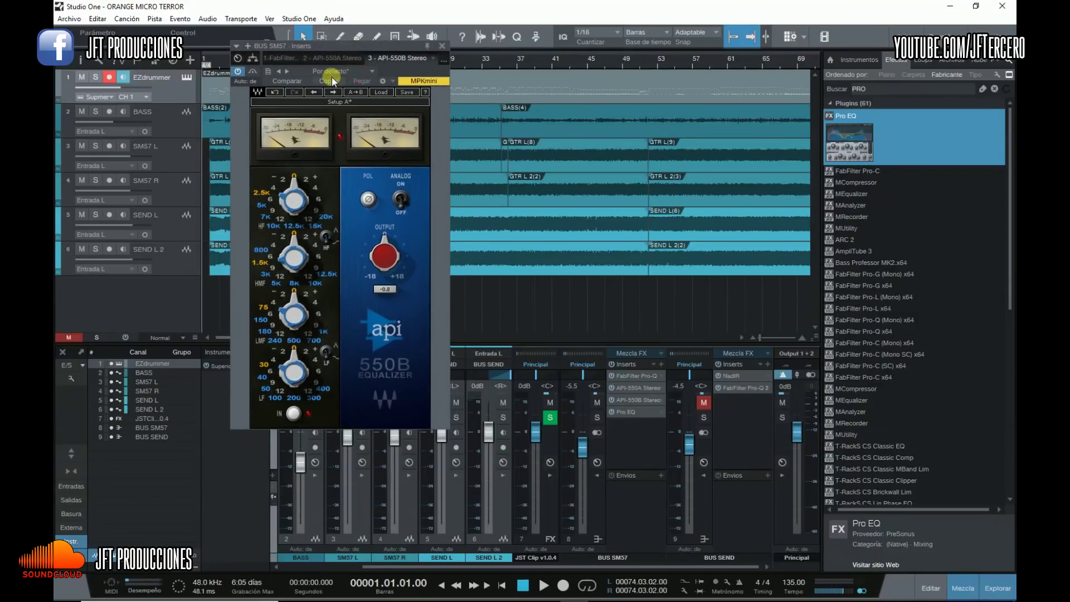
pyautogui.click(333, 60)
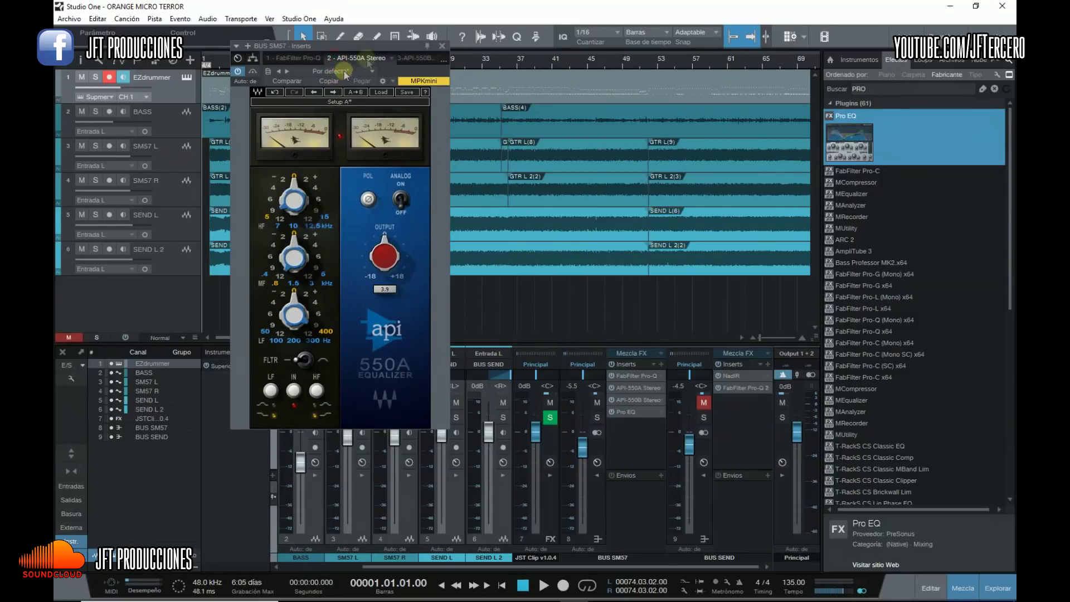
pyautogui.click(414, 59)
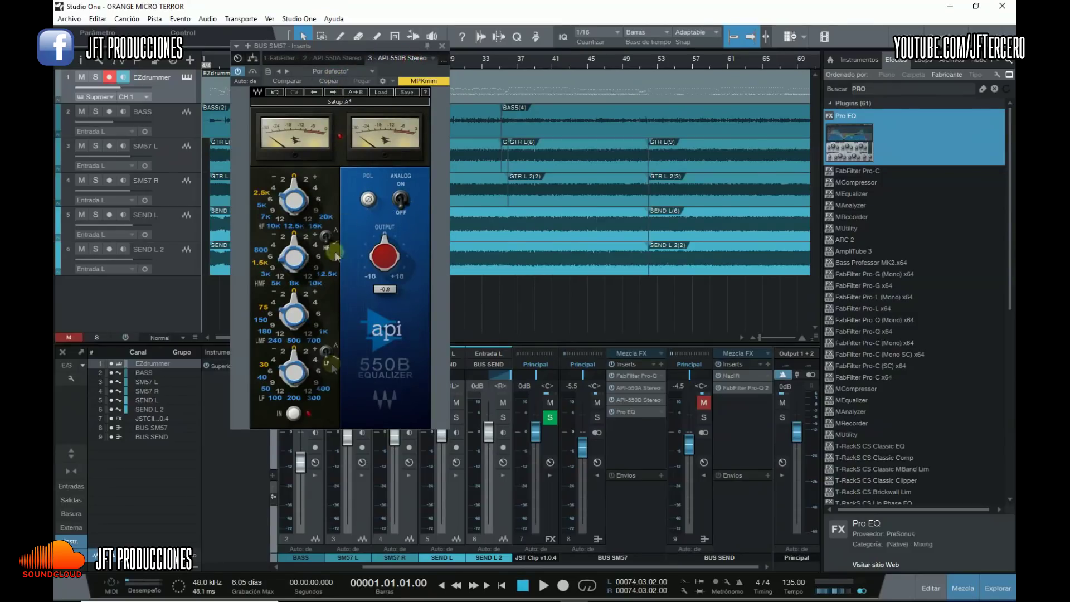
pyautogui.click(336, 58)
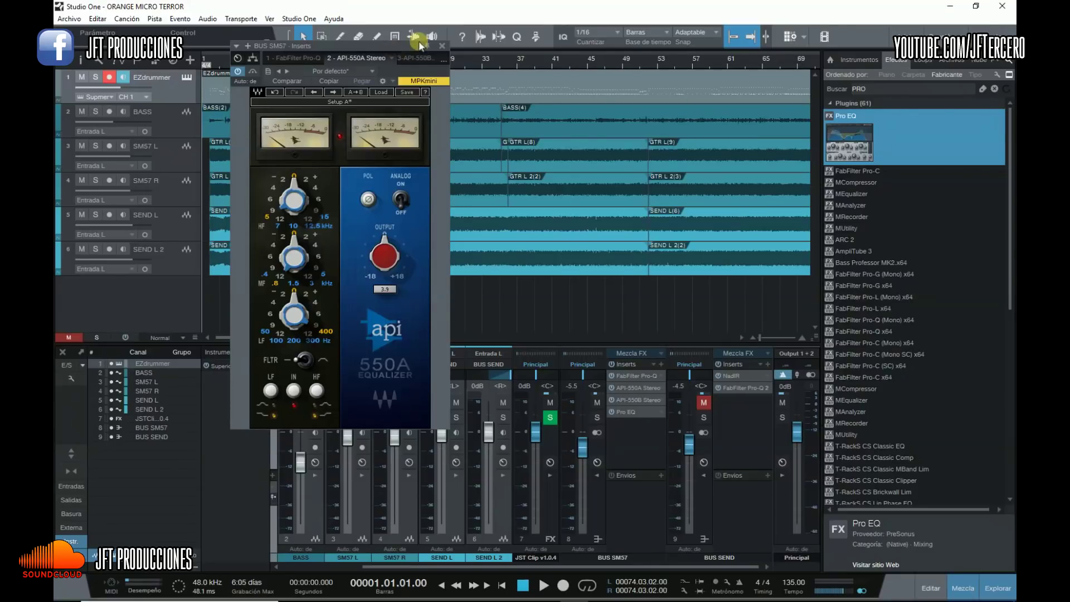
# Toggle the analog switch on the API-550A off and on
pyautogui.click(403, 201)
pyautogui.click(403, 203)
pyautogui.click(402, 202)
pyautogui.click(404, 201)
# Try the output level and trim controls on the API-550A and look at the API-550B again
pyautogui.moveTo(387, 263)
pyautogui.scroll(5, 390, 290)
pyautogui.moveTo(389, 290); pyautogui.dragTo(397, 312)
pyautogui.moveTo(403, 355); pyautogui.dragTo(409, 385)
pyautogui.click(417, 58)
pyautogui.click(343, 59)
# Set Pro EQ's LF band to a wider boost of about 8.4 dB at 706 Hz with Q 1.81
pyautogui.click(635, 412)
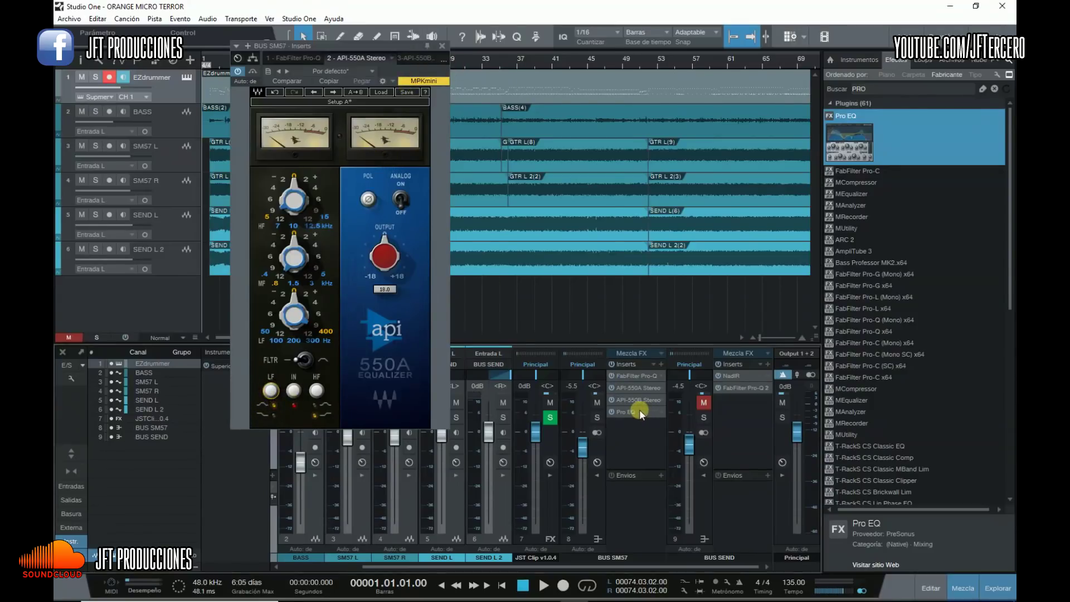
pyautogui.moveTo(423, 150); pyautogui.dragTo(427, 159)
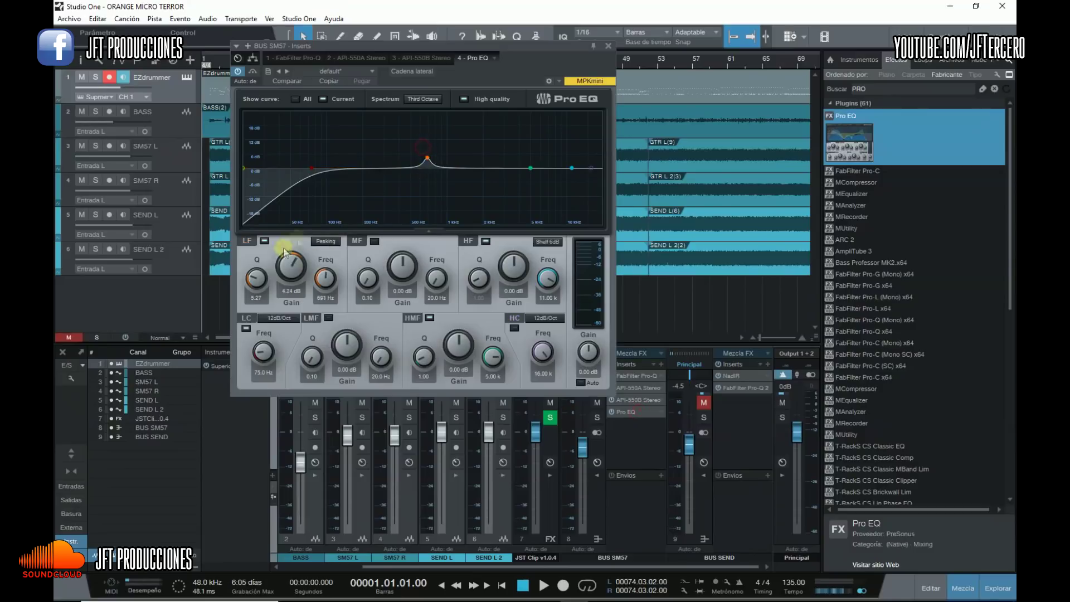
pyautogui.moveTo(258, 281)
pyautogui.mouseDown()
pyautogui.moveTo(258, 310)
pyautogui.moveTo(258, 262)
pyautogui.mouseUp()
pyautogui.moveTo(427, 159); pyautogui.dragTo(425, 147)
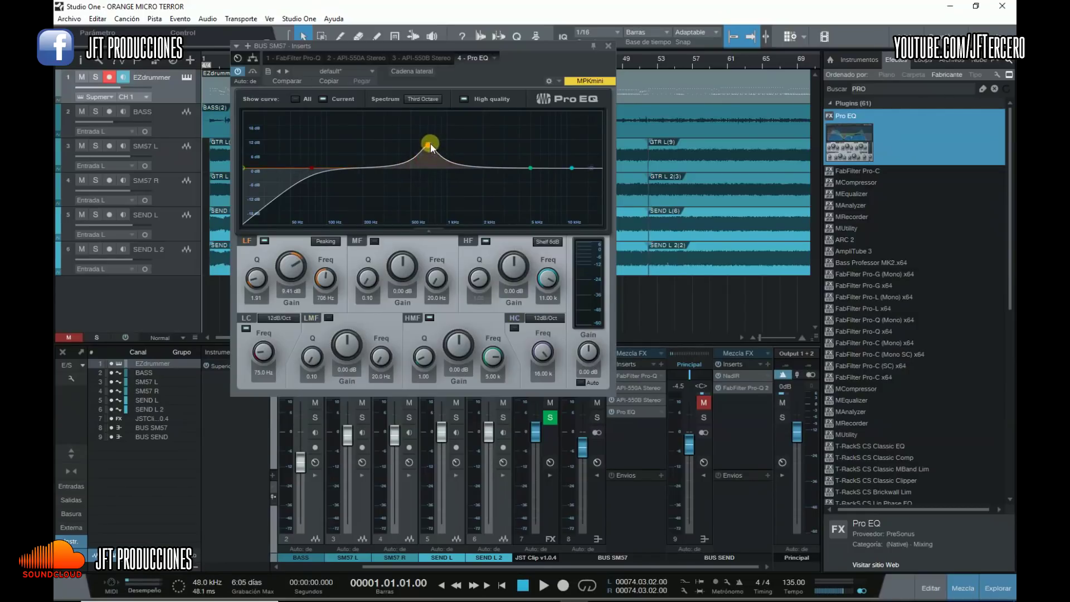
# Set Pro EQ's low cut to 82.7 Hz and change the LF band to a nearly flat shelf
pyautogui.moveTo(292, 175); pyautogui.dragTo(313, 206)
pyautogui.click(325, 241)
pyautogui.moveTo(429, 148); pyautogui.dragTo(412, 168)
# Try the LF shelf, IN and FLTR switches on the API-550A
pyautogui.click(412, 58)
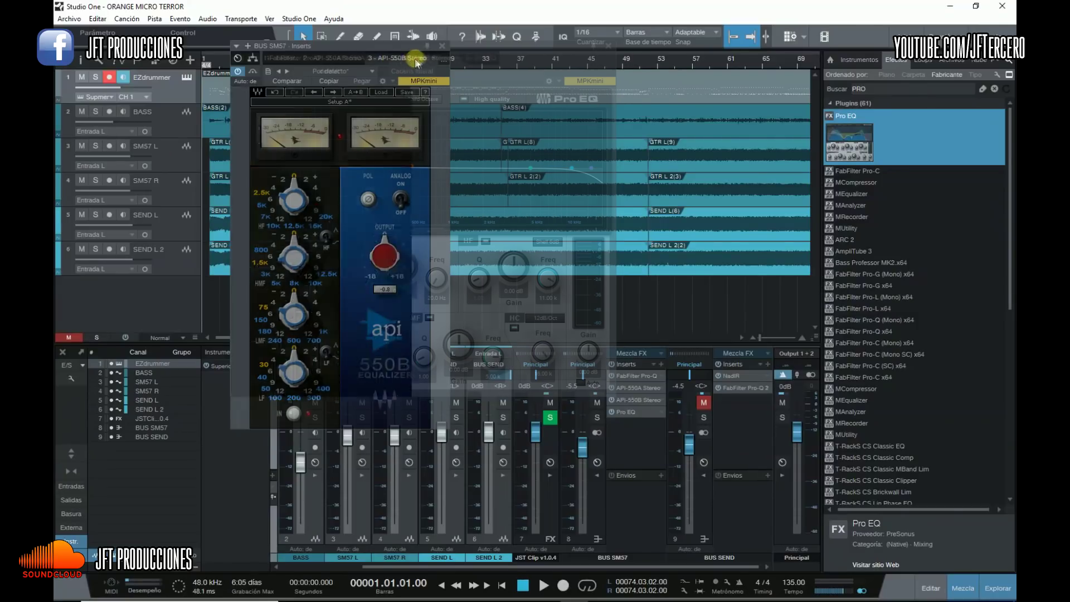
pyautogui.click(346, 58)
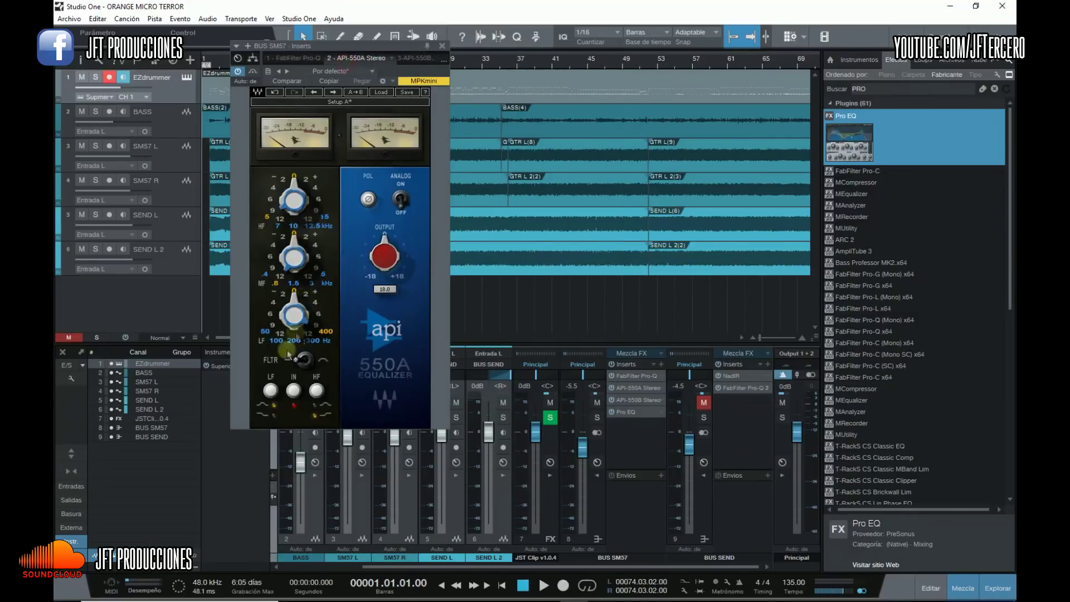
pyautogui.click(269, 403)
pyautogui.click(270, 403)
pyautogui.click(296, 392)
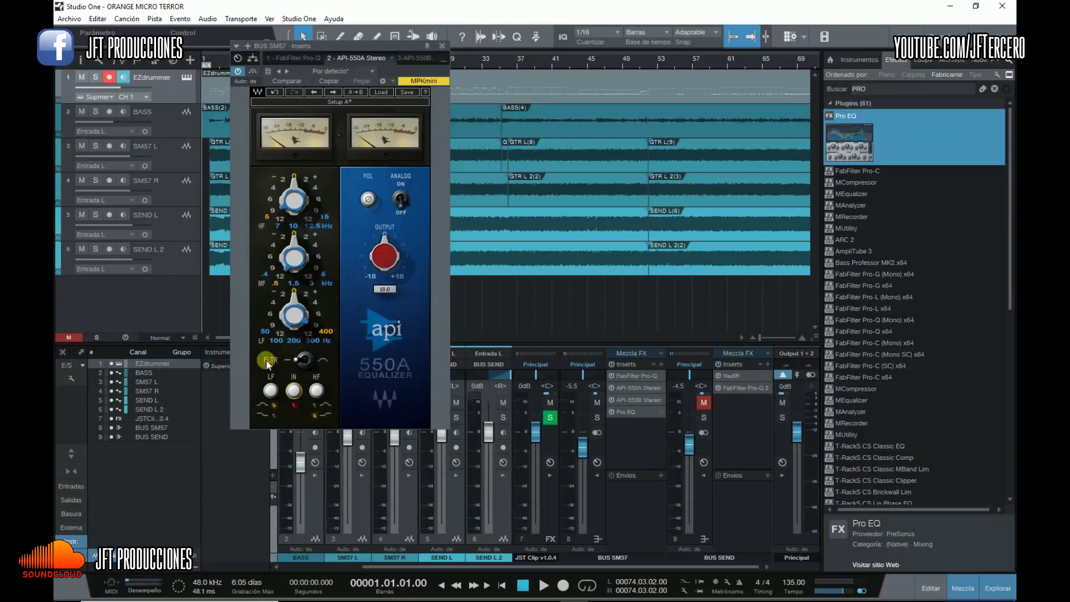
pyautogui.click(298, 363)
pyautogui.click(299, 361)
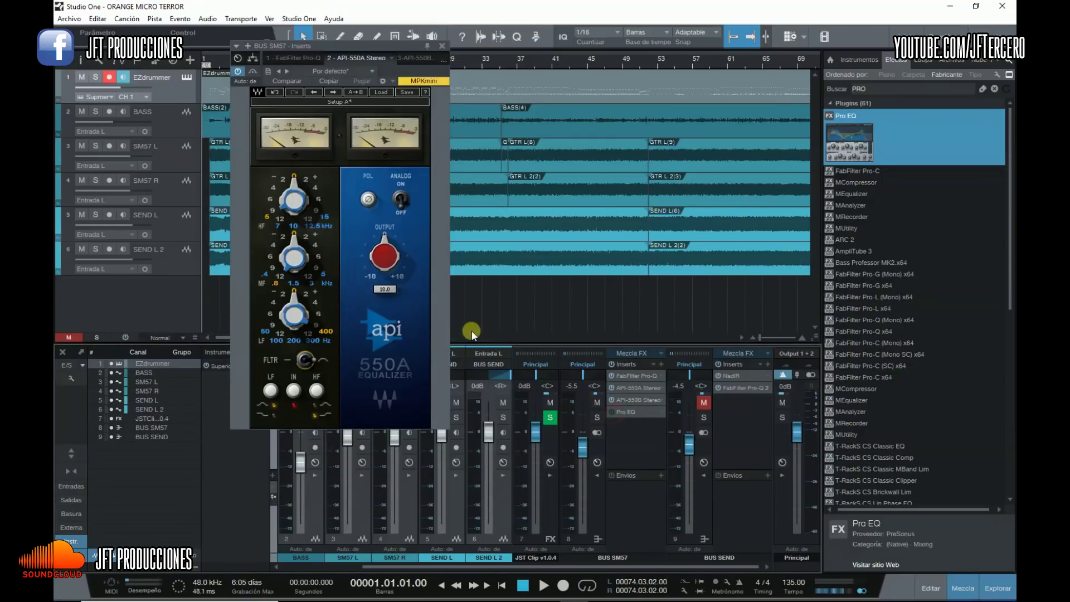
# Adjust the API-550A's MF frequency and raise the MF gain to about +2
pyautogui.click(263, 274)
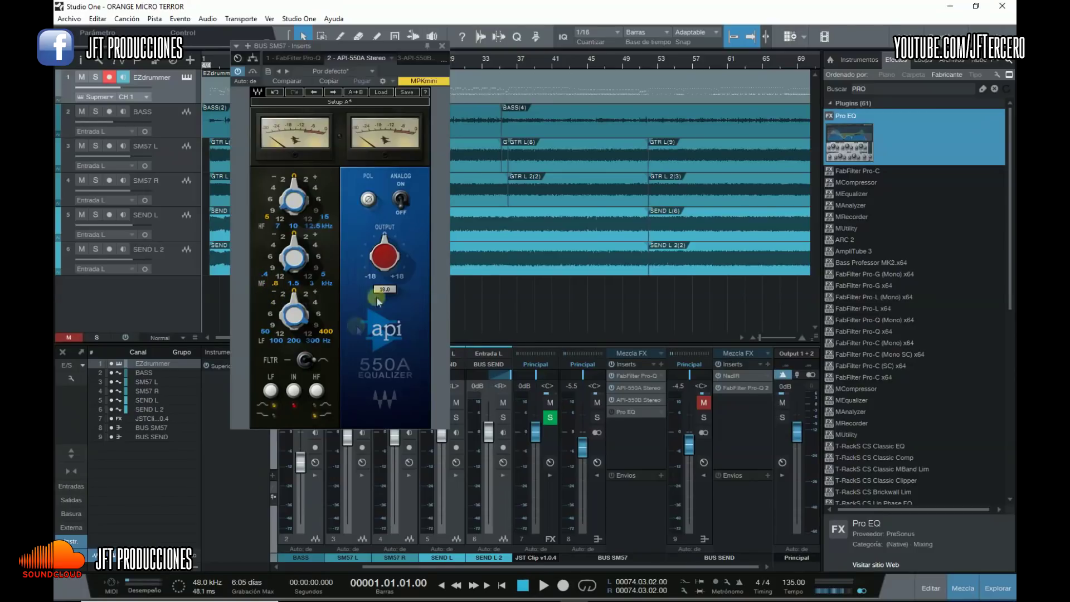
pyautogui.moveTo(312, 246)
pyautogui.mouseDown()
pyautogui.moveTo(310, 276)
pyautogui.moveTo(297, 236)
pyautogui.moveTo(317, 247)
pyautogui.mouseUp()
# Enable Pro EQ and set its LF band to a peaking boost of about 6.12 dB at 491 Hz with Q 4.24
pyautogui.moveTo(627, 416); pyautogui.dragTo(627, 412)
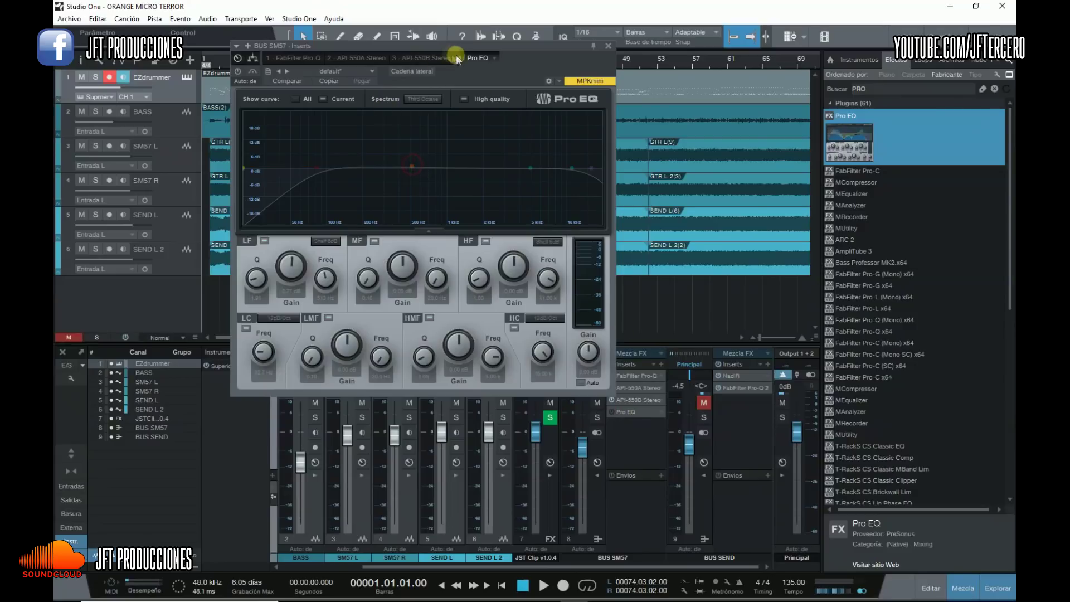
pyautogui.click(611, 412)
pyautogui.moveTo(413, 174); pyautogui.dragTo(411, 159)
pyautogui.click(336, 243)
pyautogui.click(333, 251)
pyautogui.moveTo(417, 149); pyautogui.dragTo(409, 153)
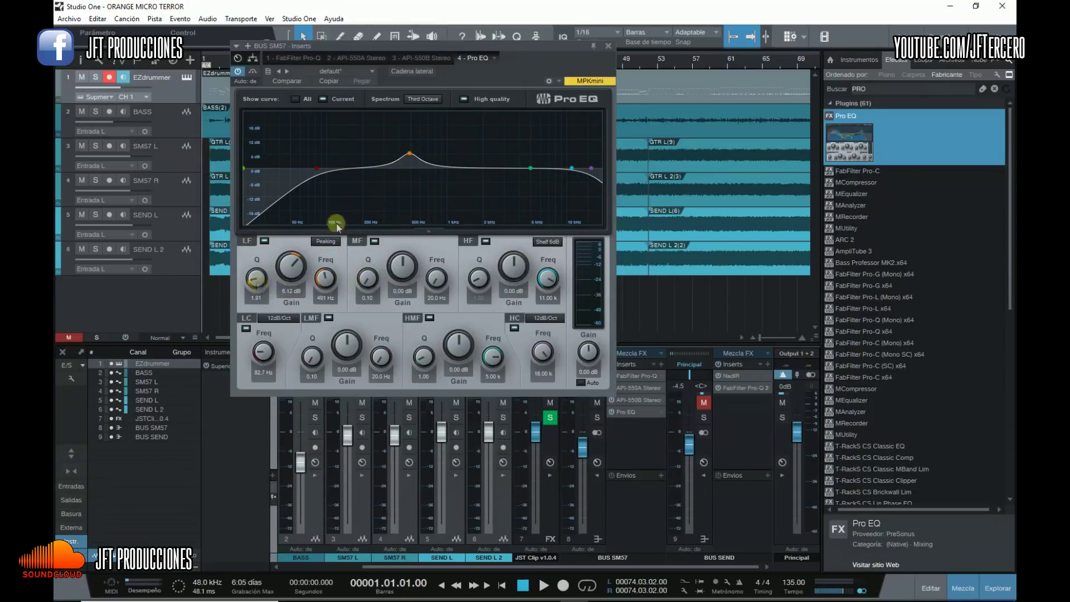
pyautogui.moveTo(249, 285)
pyautogui.mouseDown()
pyautogui.moveTo(250, 242)
pyautogui.moveTo(252, 284)
pyautogui.moveTo(248, 266)
pyautogui.mouseUp()
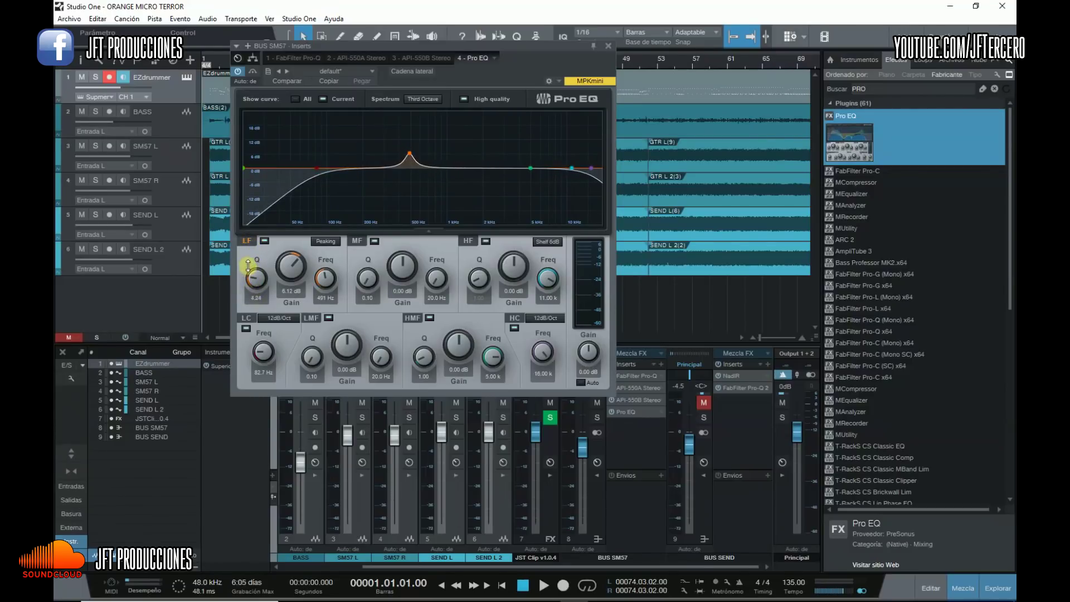
# Return to the API-550A, move its window clear of the timeline, and place the playhead at bar 23
pyautogui.click(373, 58)
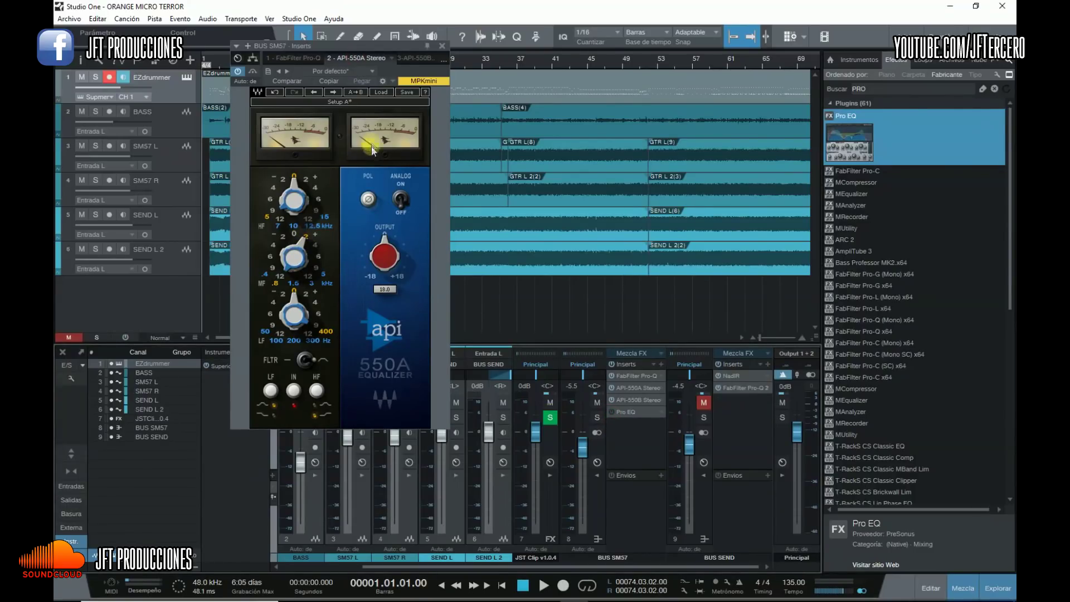
pyautogui.moveTo(398, 48); pyautogui.dragTo(320, 39)
pyautogui.click(383, 62)
pyautogui.click(188, 272)
pyautogui.click(206, 244)
pyautogui.click(396, 61)
pyautogui.click(195, 288)
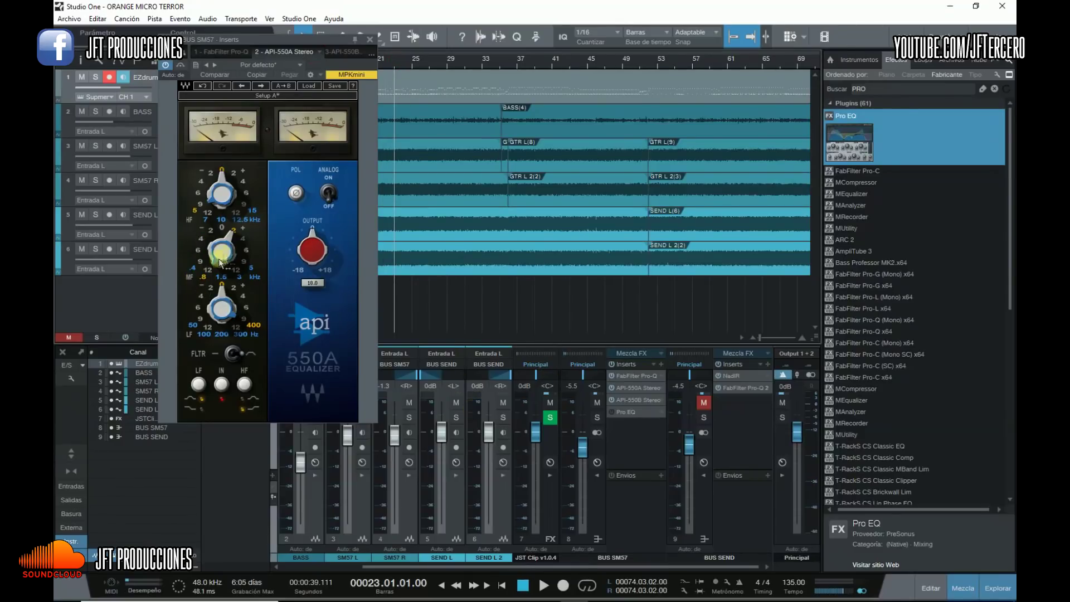
# Play from bar 23 with BUS SM57 soloed while boosting the API-550A's MF gain
pyautogui.click(543, 585)
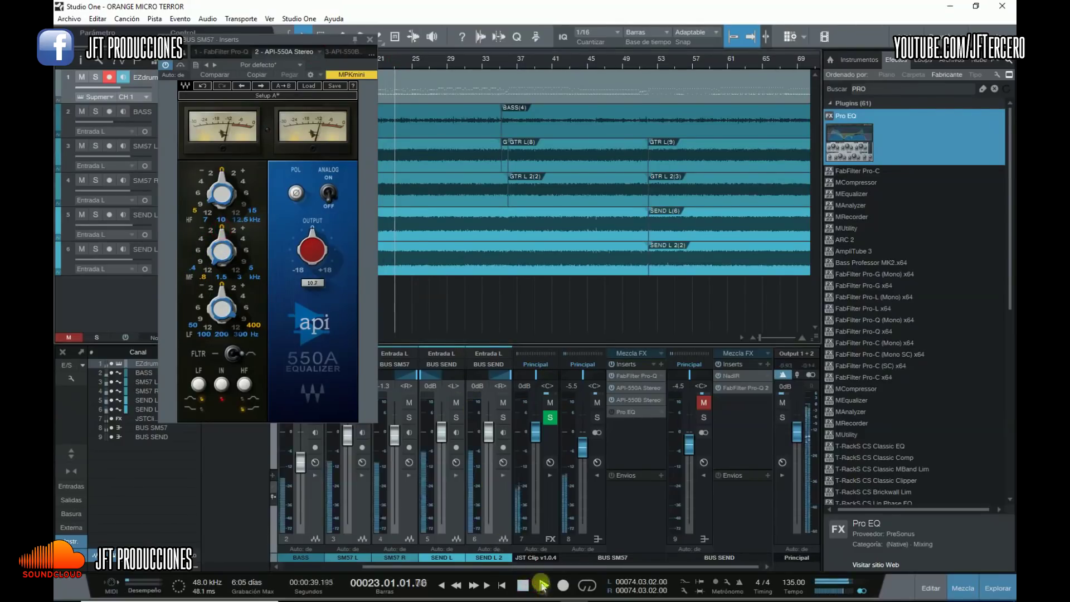
pyautogui.click(597, 418)
pyautogui.click(233, 237)
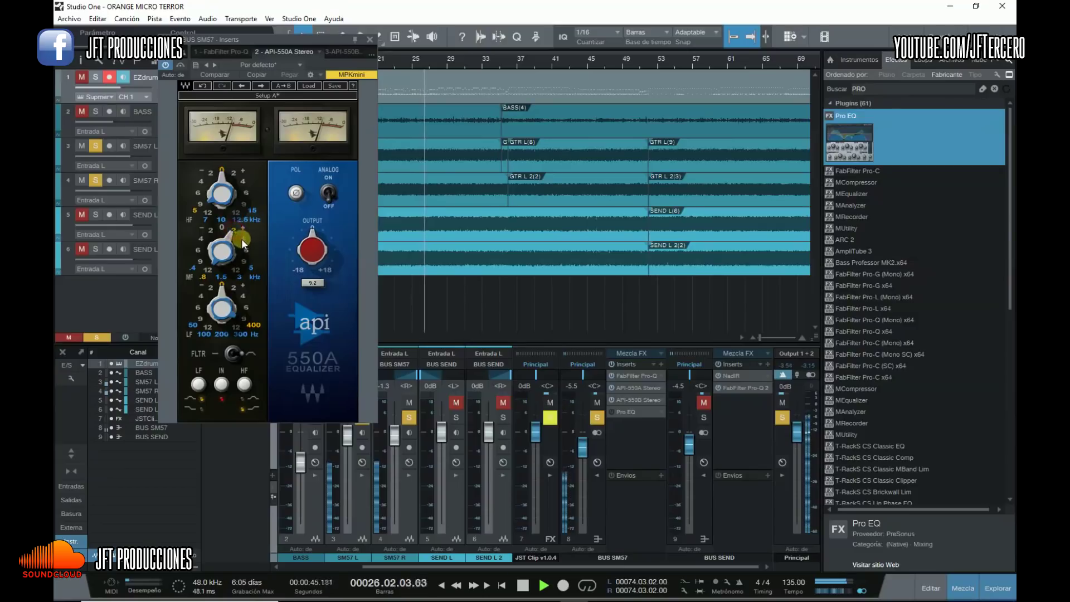
pyautogui.moveTo(242, 241); pyautogui.dragTo(245, 249)
# Unsolo BUS SM57 and adjust the API-550A's MF band in the full mix with its gain at about +9
pyautogui.click(552, 385)
pyautogui.click(597, 417)
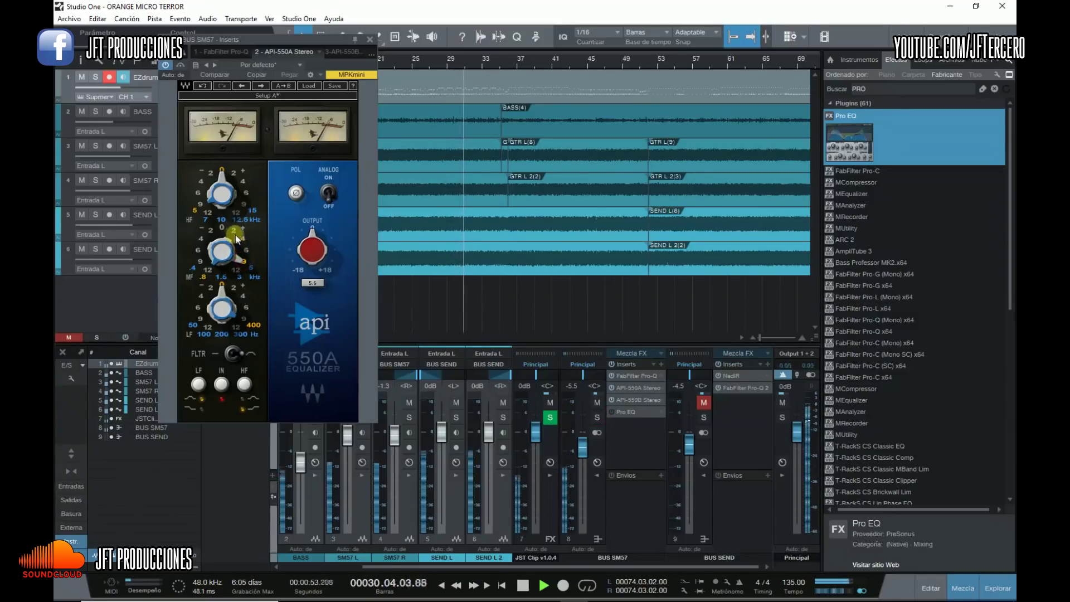
pyautogui.moveTo(243, 247); pyautogui.dragTo(248, 268)
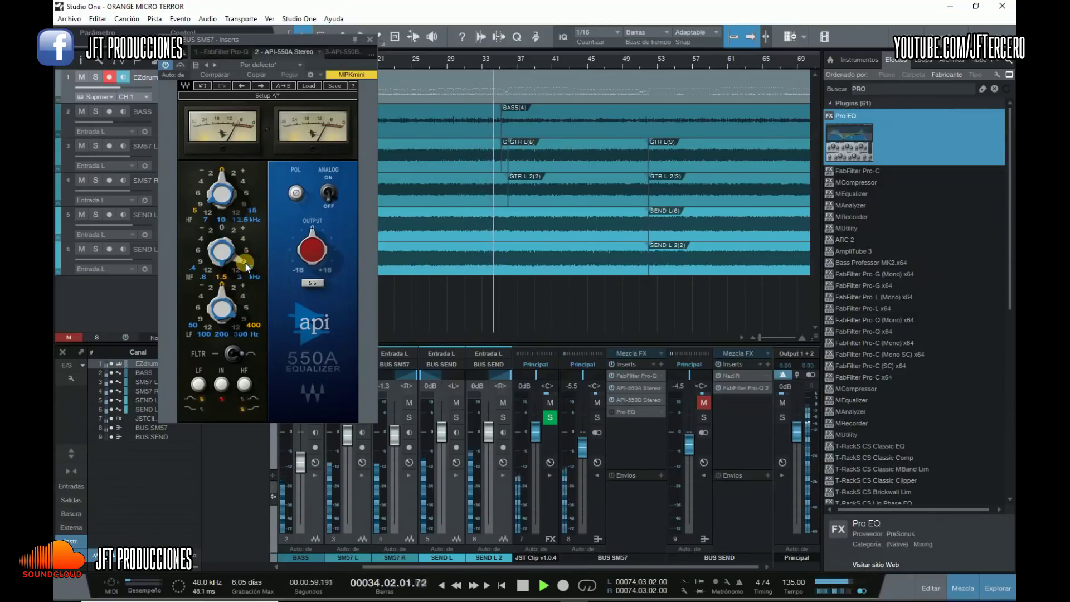
# Stop and resume playback of the full mix, readjusting the API-550A's MF band with its gain at about +4
pyautogui.click(525, 585)
pyautogui.click(525, 585)
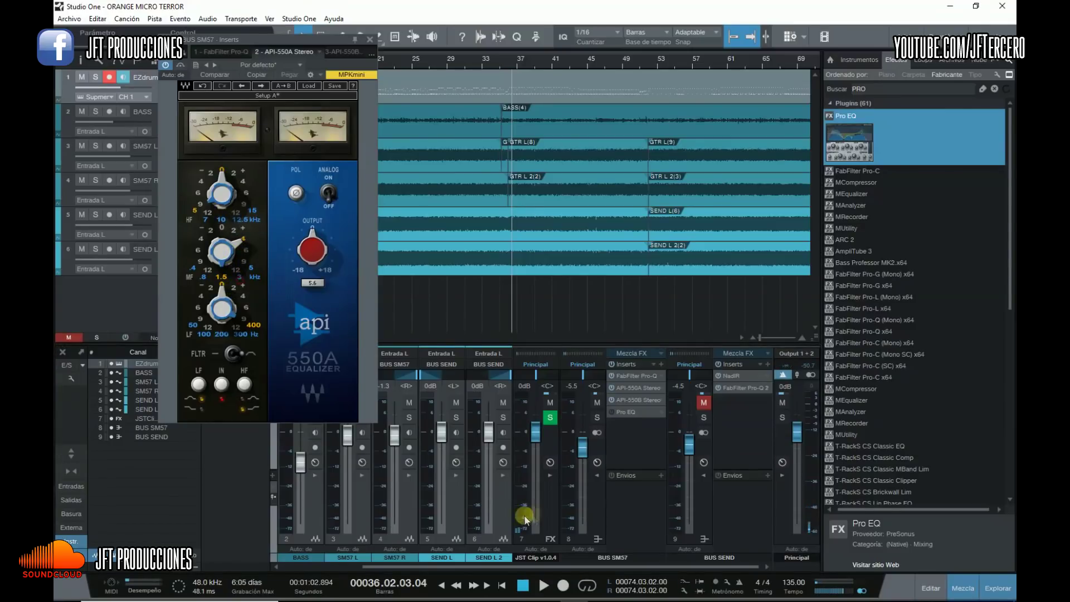
pyautogui.press('space')
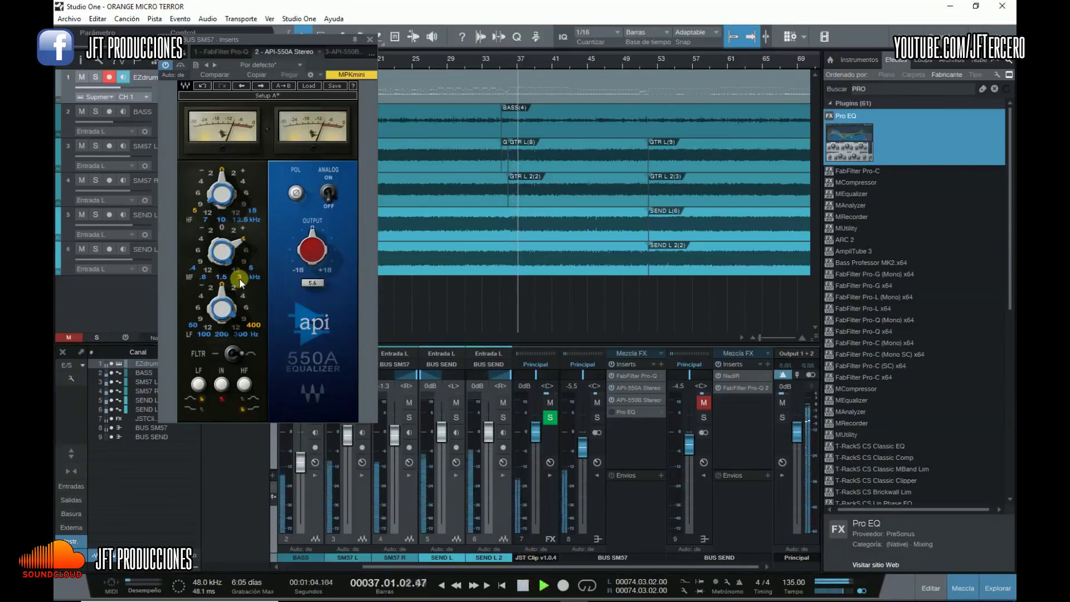
pyautogui.click(246, 250)
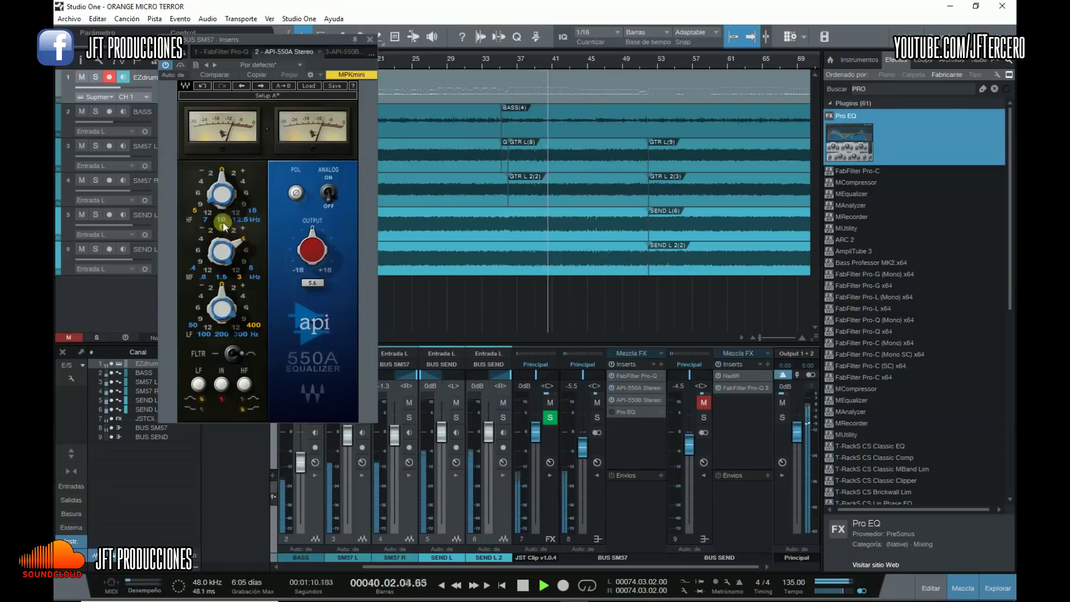
# Raise the API-550A's HF gain to about +4 and back to about +2, and set its MF gain to about +2
pyautogui.click(239, 182)
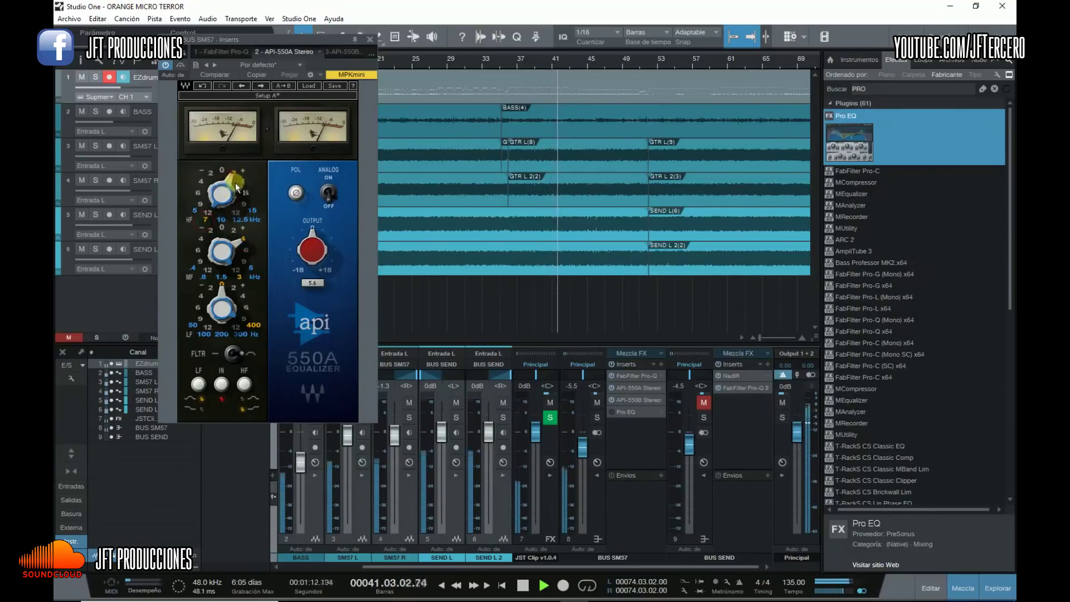
pyautogui.click(235, 233)
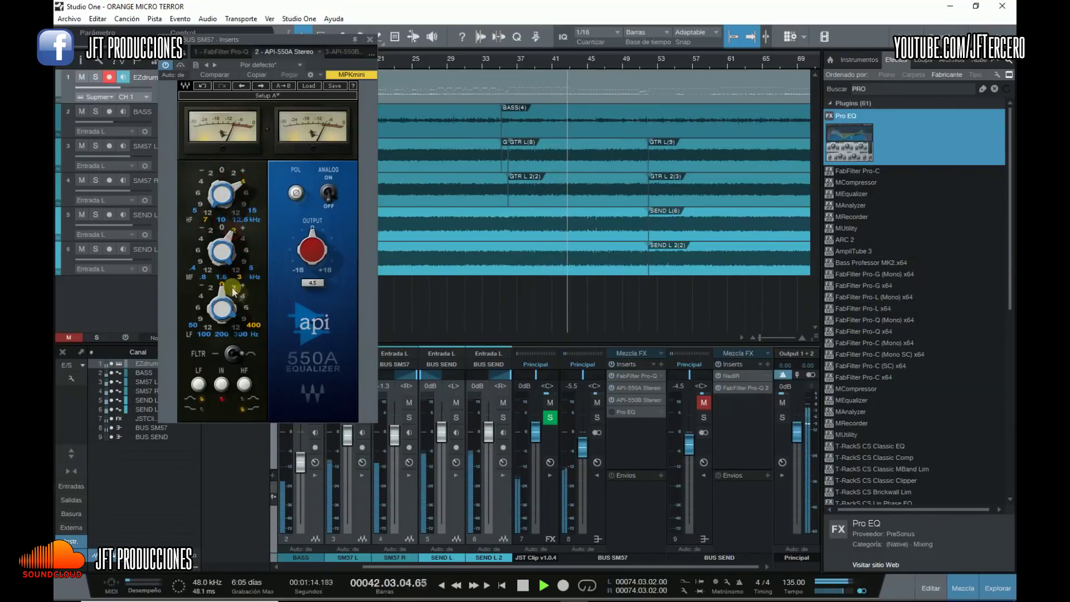
pyautogui.click(222, 173)
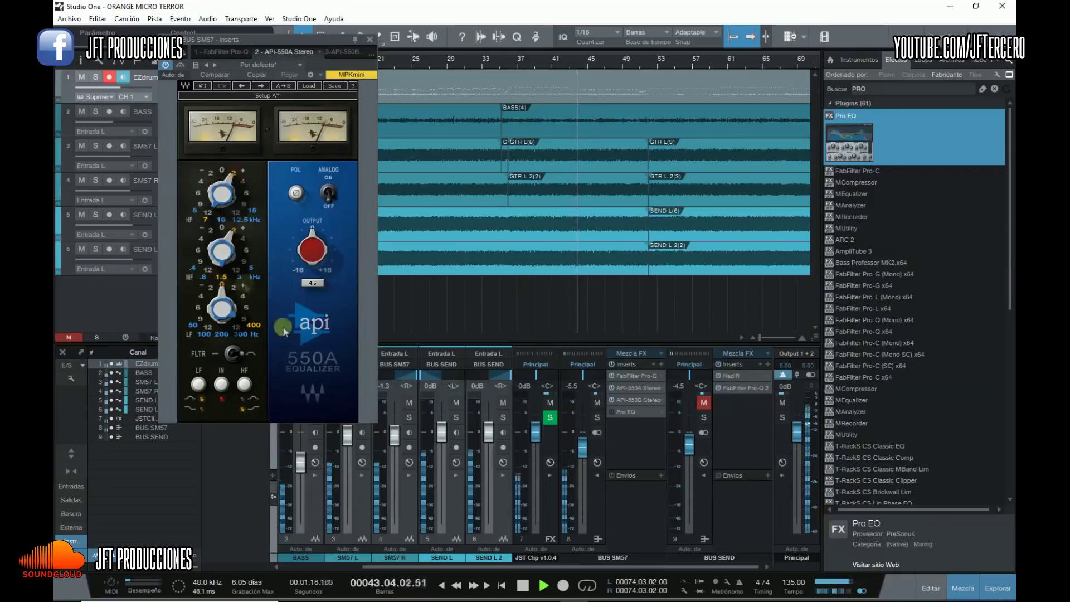
# Adjust the API-550A's LF frequency and toggle its HF and LF shelf/bell switches while the mix plays
pyautogui.click(205, 334)
pyautogui.click(248, 384)
pyautogui.click(199, 384)
pyautogui.click(223, 315)
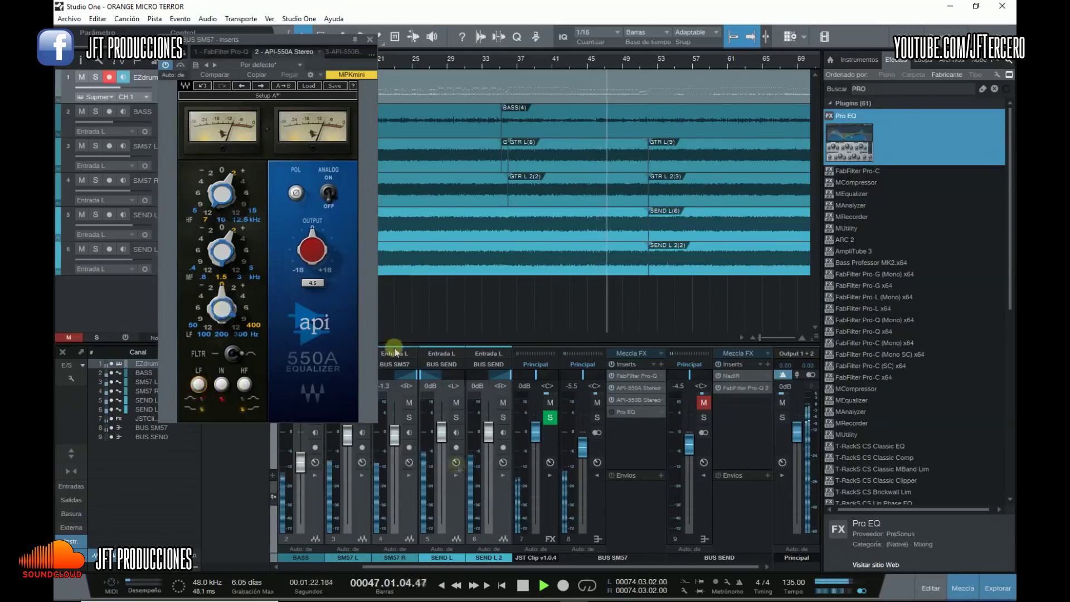
pyautogui.click(521, 590)
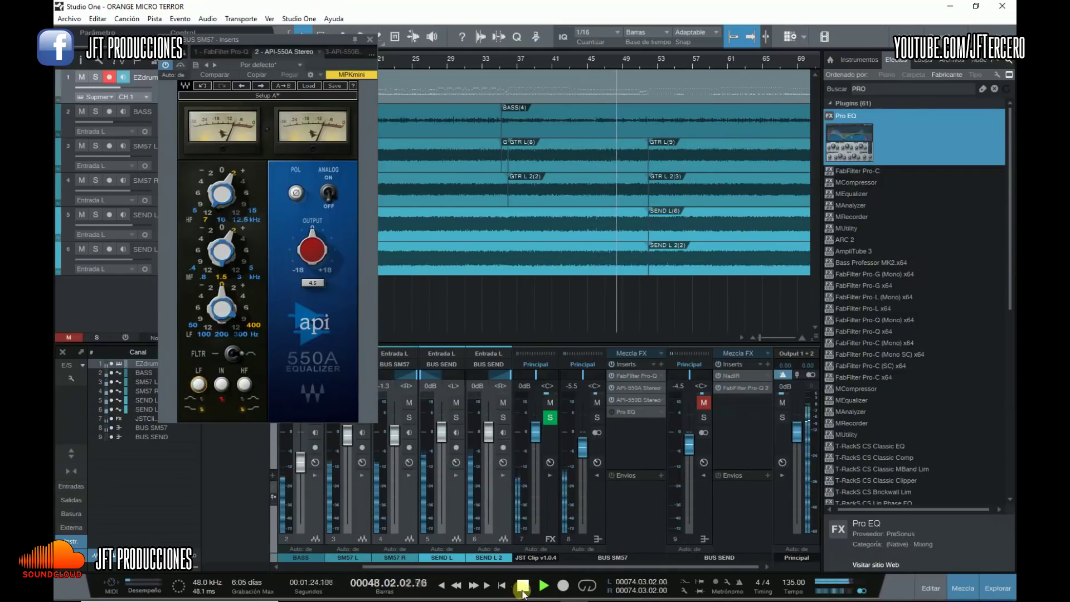
# Return the API-550A's HF gain to 0, readjust its MF band, and stop playback
pyautogui.click(271, 275)
pyautogui.click(223, 170)
pyautogui.click(219, 253)
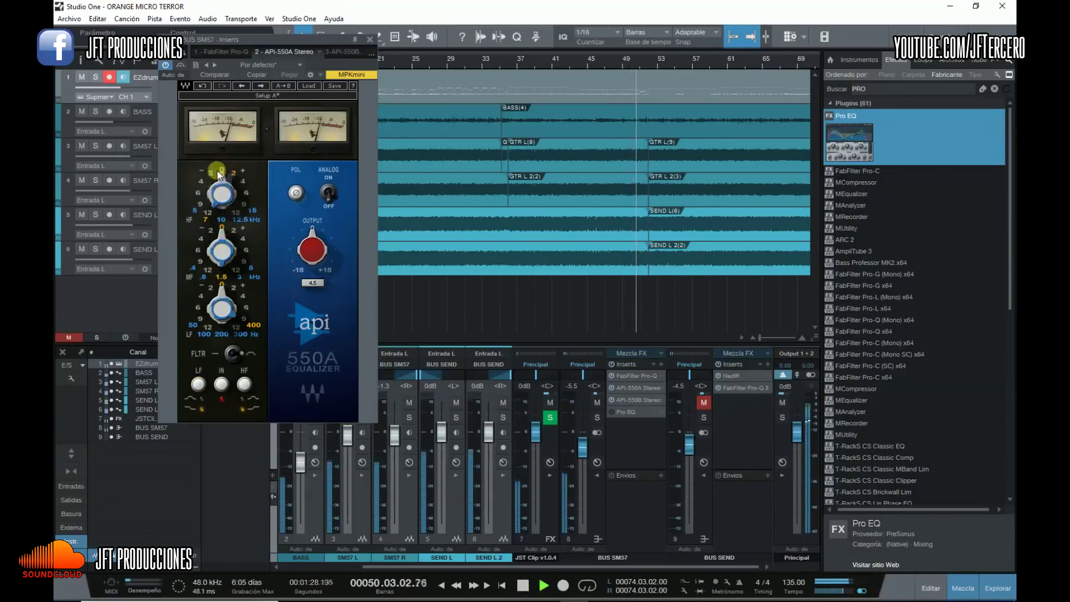
pyautogui.click(524, 585)
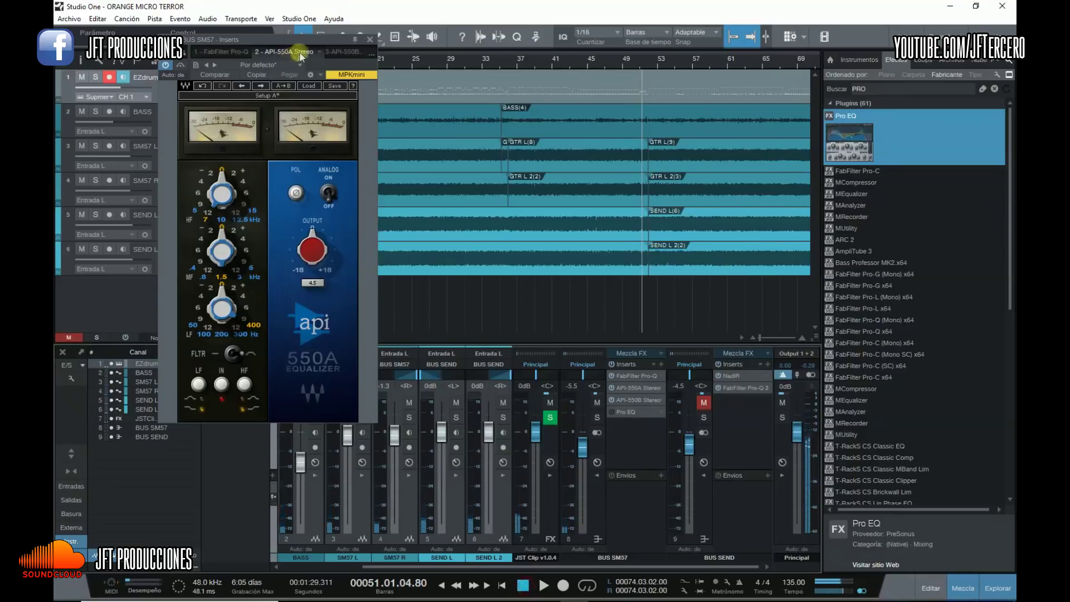
# Switch to the API-550B on BUS SM57, resume playback, and set its LMF and HMF gains to about +2
pyautogui.click(341, 51)
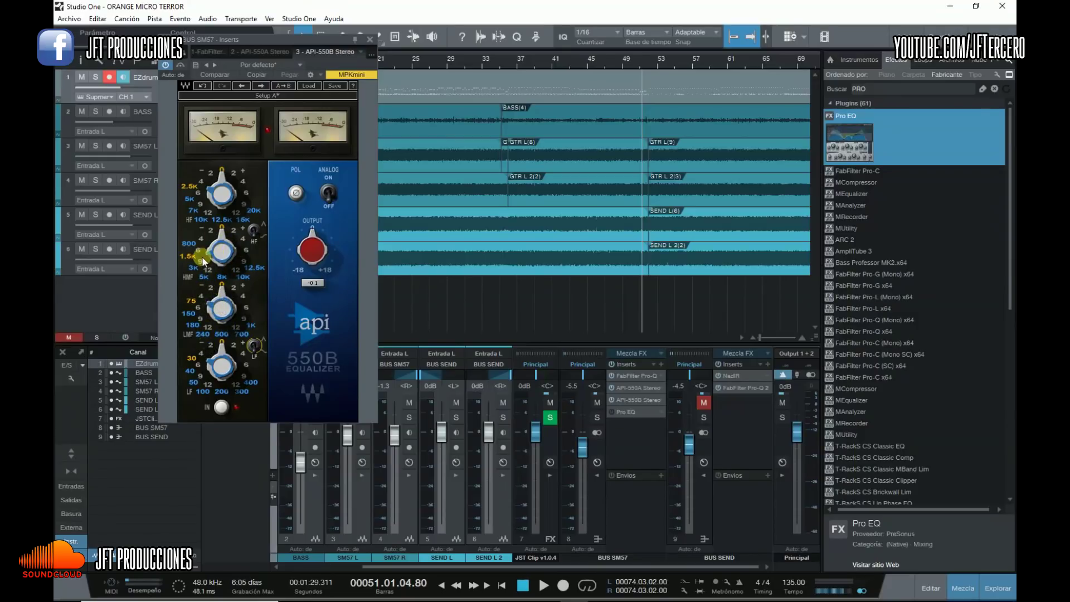
pyautogui.click(544, 585)
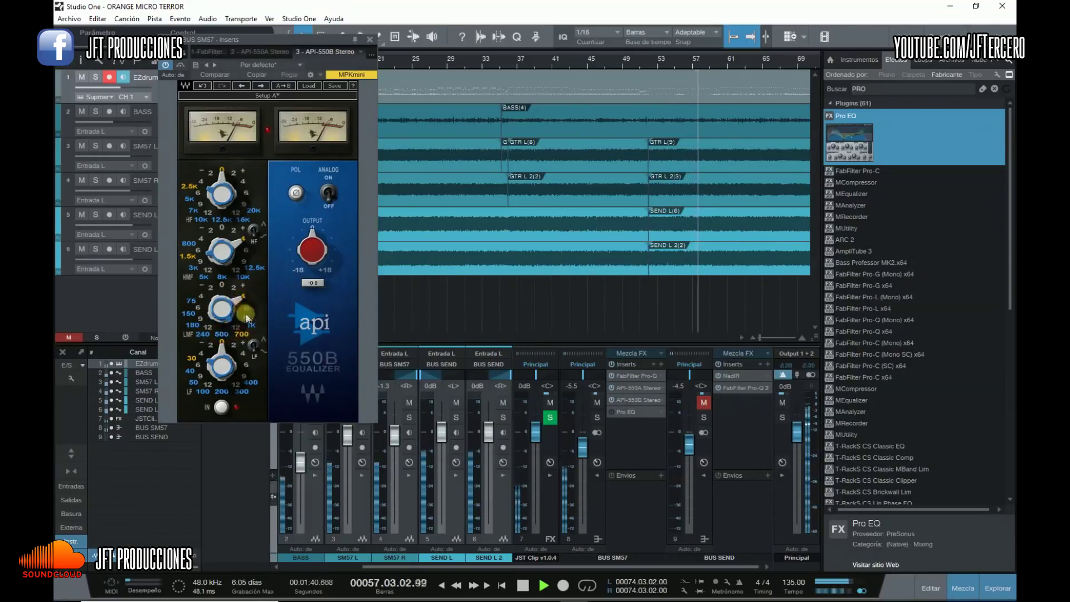
pyautogui.click(234, 287)
pyautogui.click(233, 230)
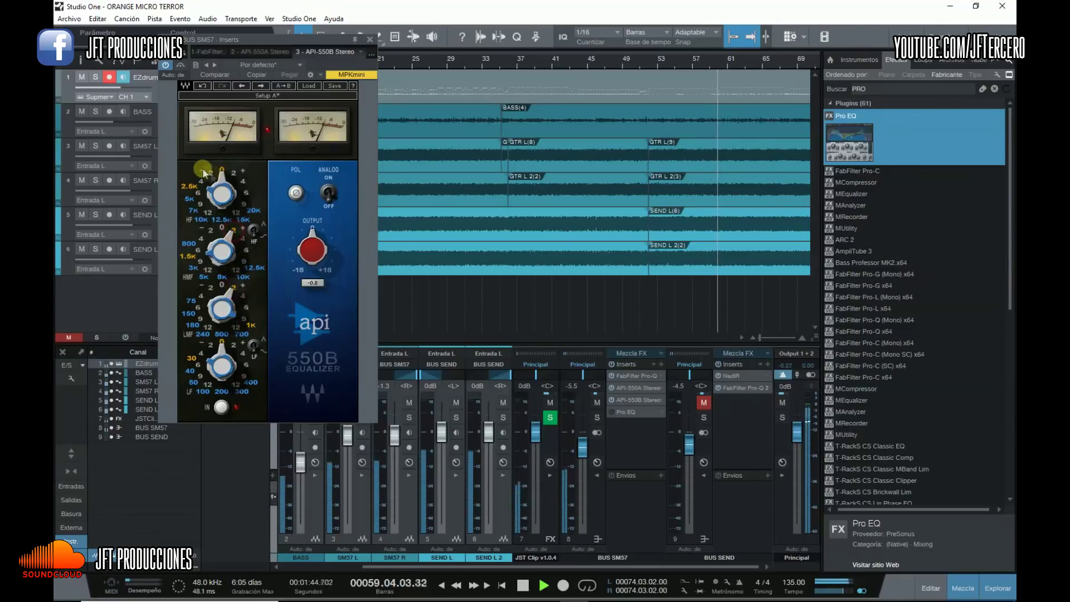
# Boost the API-550B's HF gain on BUS SM57 and lower its output level
pyautogui.click(233, 187)
pyautogui.click(242, 181)
pyautogui.click(308, 247)
pyautogui.moveTo(308, 248)
pyautogui.mouseDown()
pyautogui.moveTo(312, 280)
pyautogui.moveTo(310, 244)
pyautogui.moveTo(307, 265)
pyautogui.mouseUp()
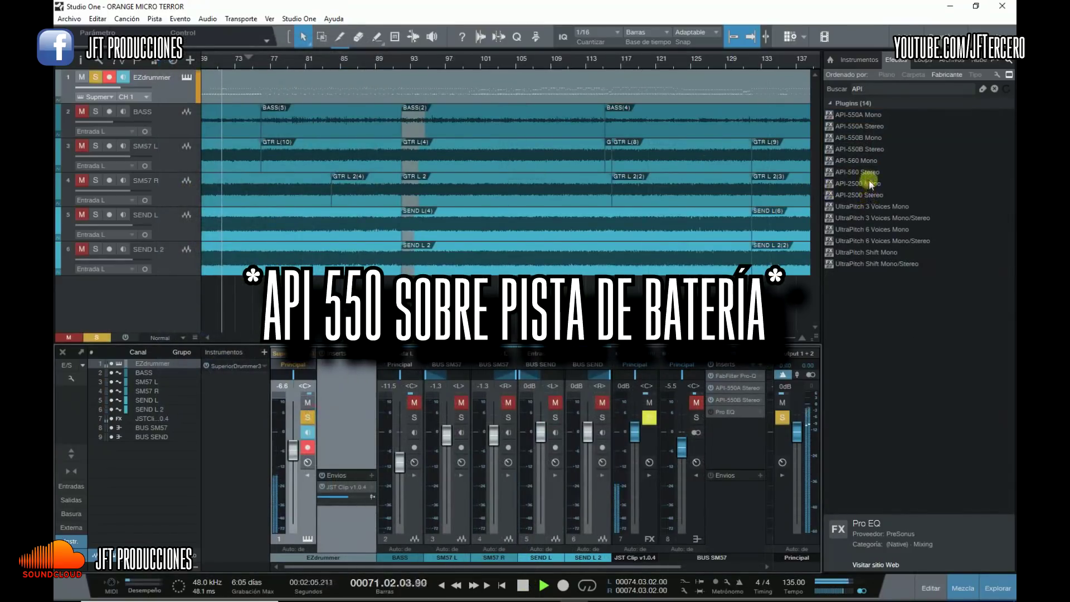
# Insert API-550B Stereo on the EZdrummer track and boost its HF band to about +4 at 10K
pyautogui.moveTo(872, 146); pyautogui.dragTo(345, 403)
pyautogui.click(262, 225)
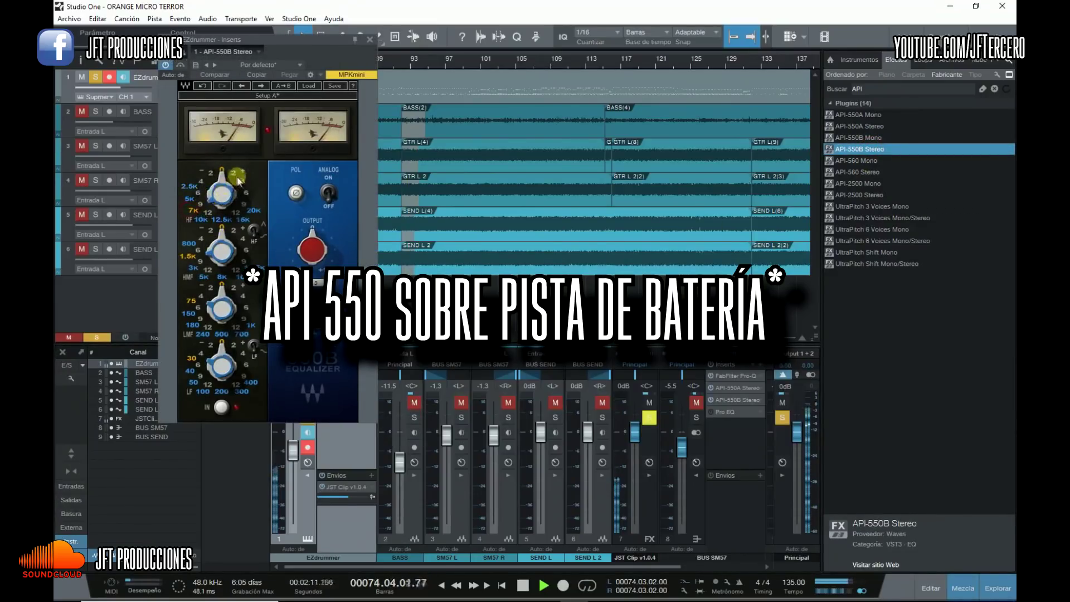
pyautogui.moveTo(243, 183); pyautogui.dragTo(243, 177)
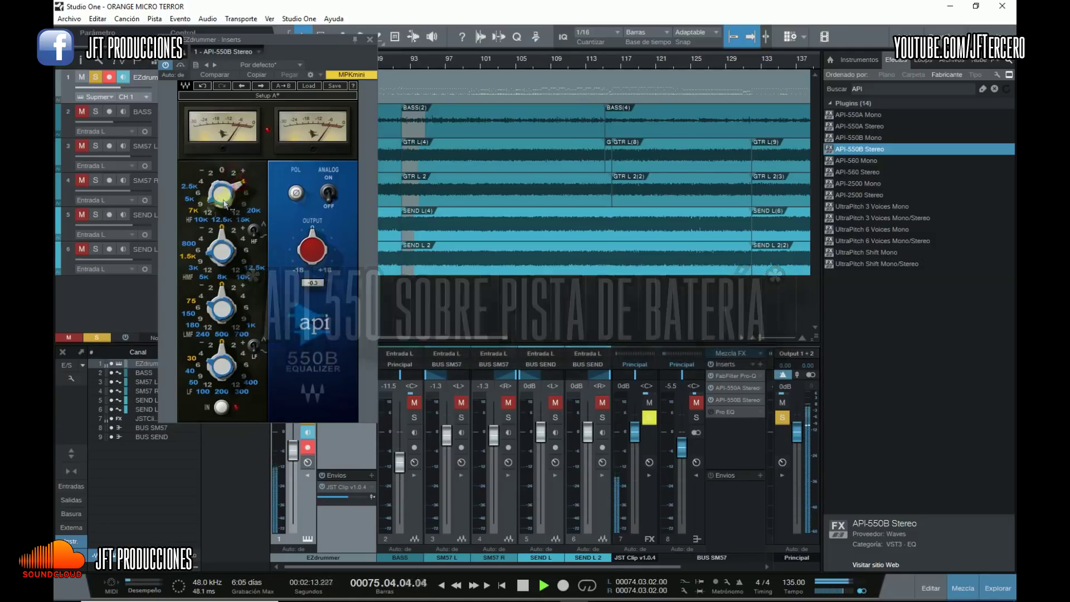
pyautogui.click(196, 222)
# Boost the drum API-550B's HMF band to about +4 at 1.5K and move its window clear of the EZdrummer inserts
pyautogui.click(207, 261)
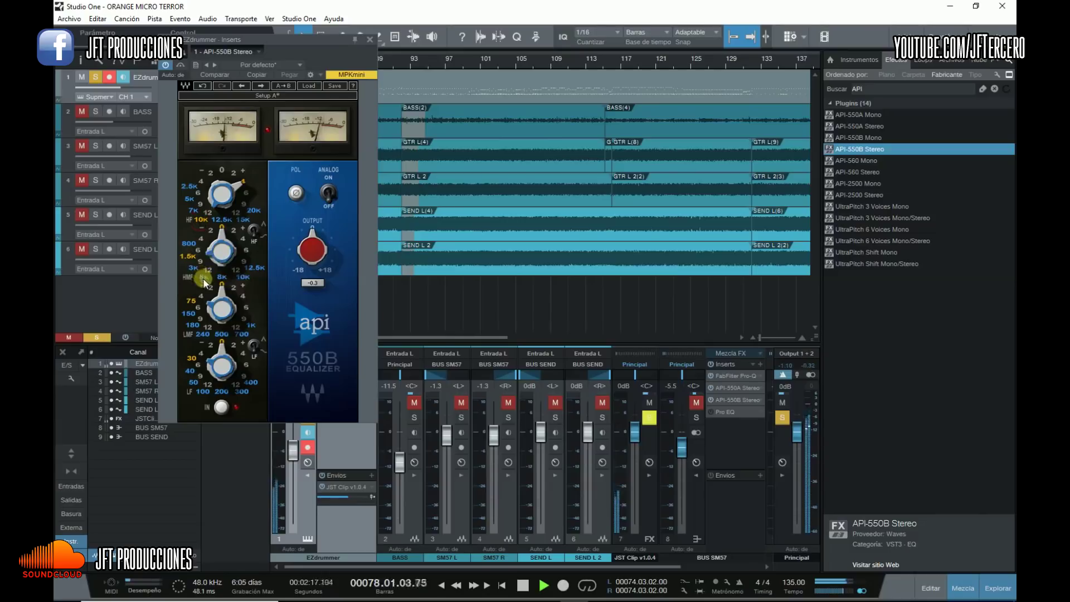
pyautogui.click(190, 257)
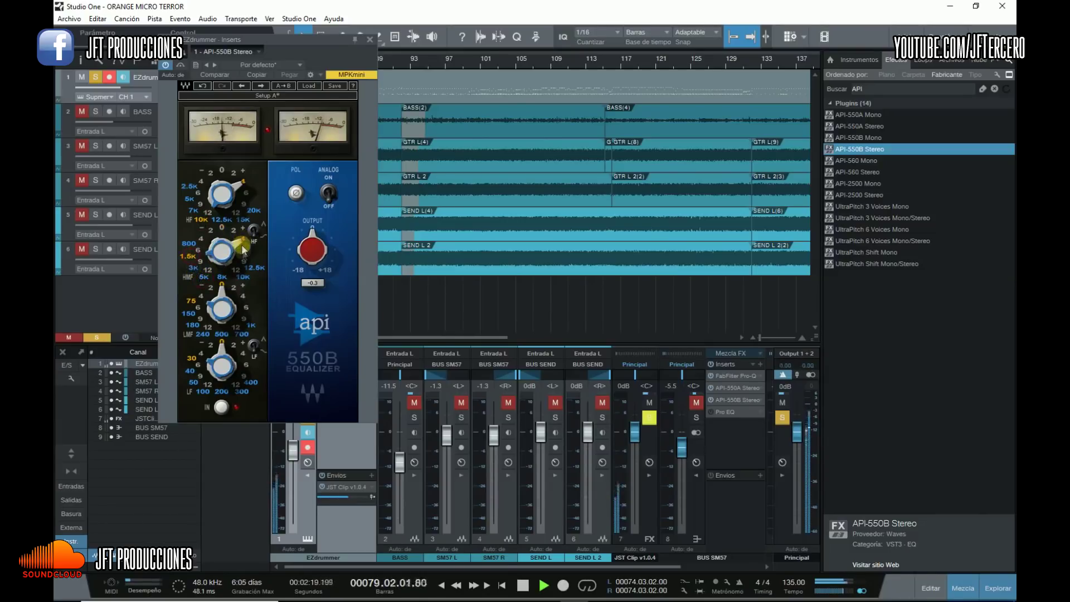
pyautogui.moveTo(291, 42); pyautogui.dragTo(229, 42)
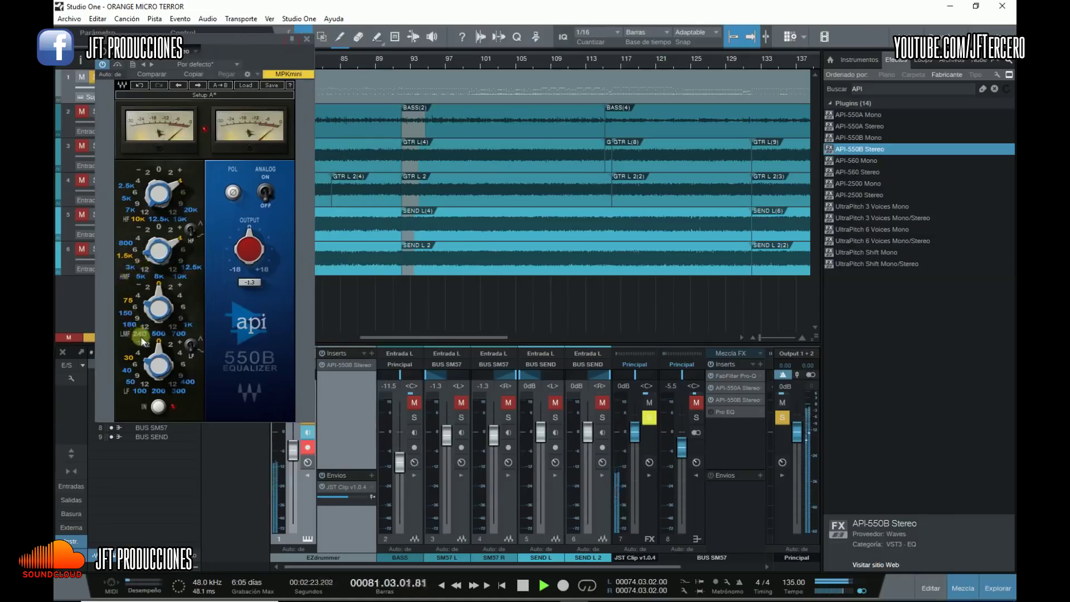
# Audition increasing LF gain boosts at 50 Hz on the drum API-550B, moving its window clear of the track controls
pyautogui.click(178, 352)
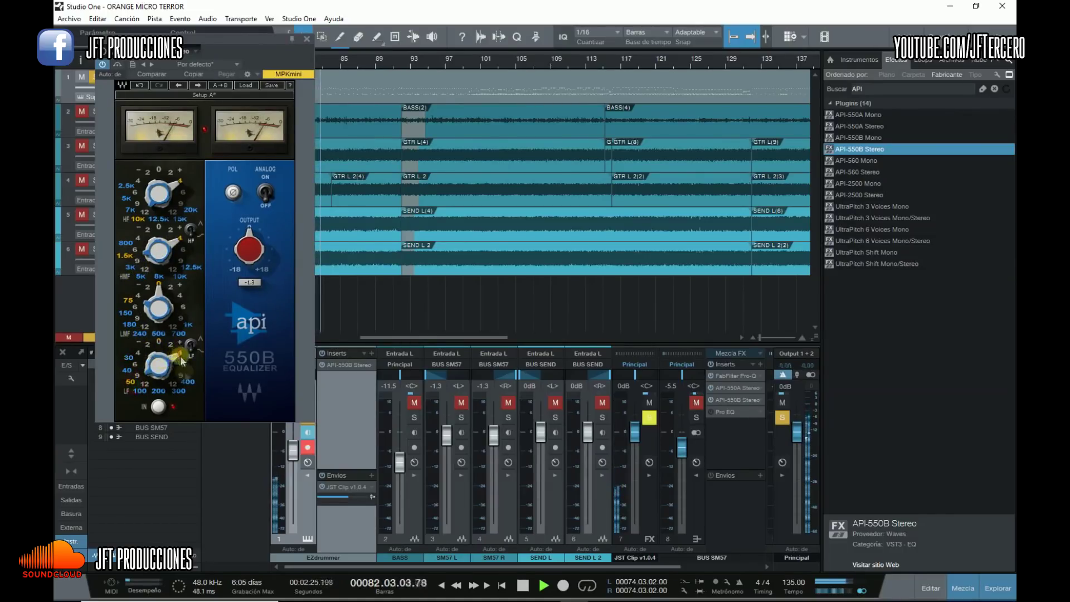
pyautogui.click(181, 373)
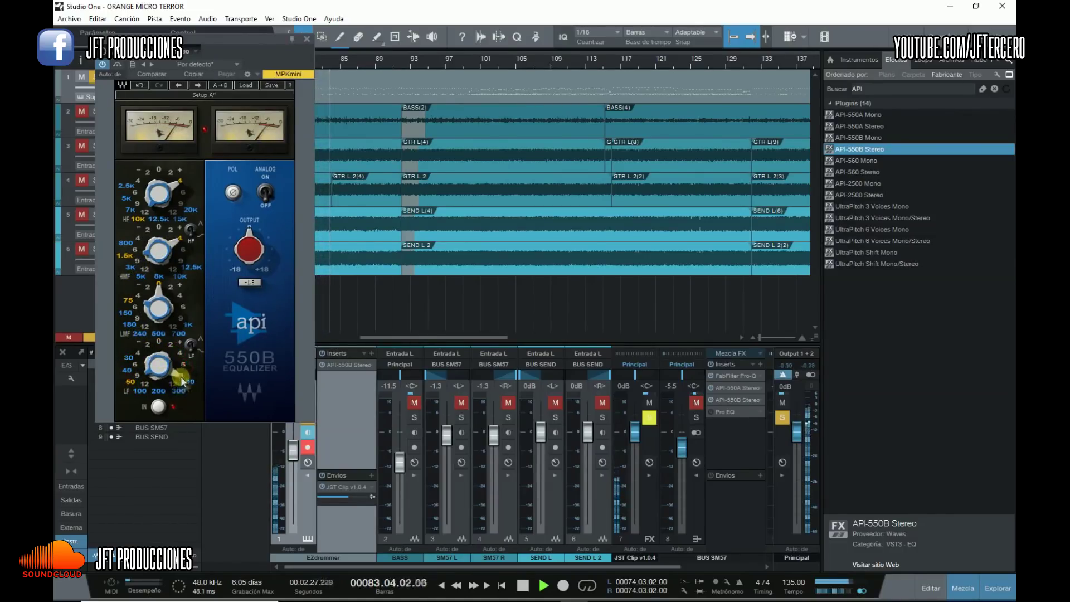
pyautogui.moveTo(246, 39); pyautogui.dragTo(525, 34)
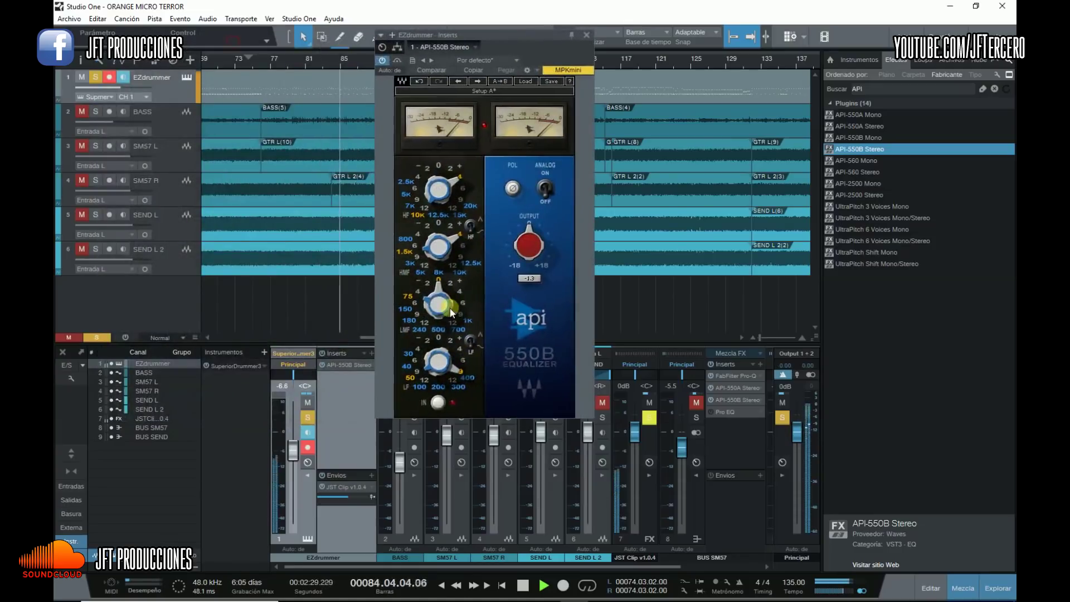
pyautogui.click(458, 377)
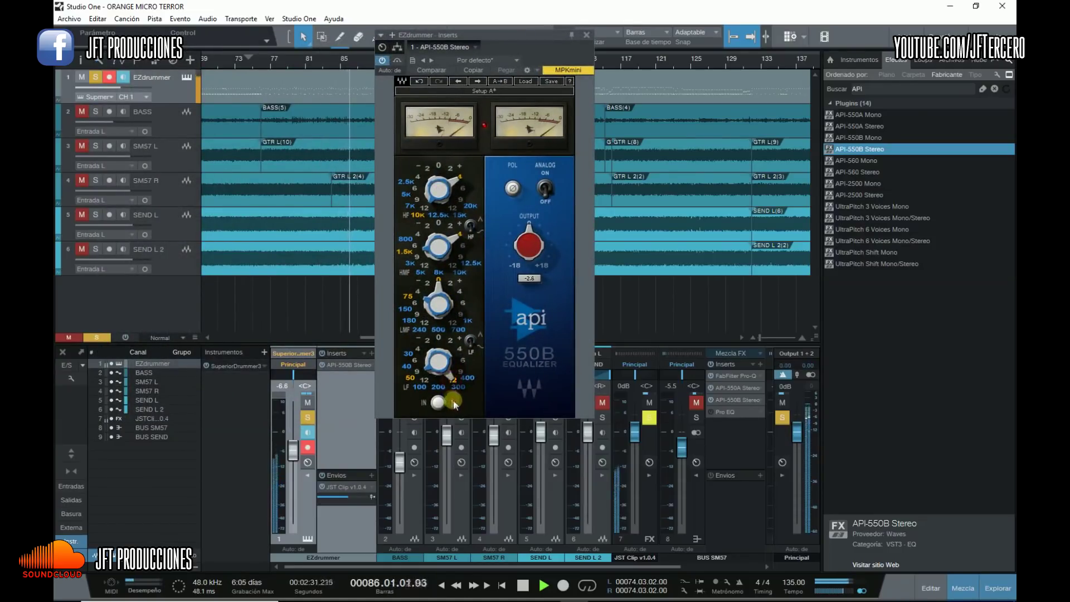
# Unsolo EZdrummer to hear the full mix, and move the drum equalizer's window out of the way
pyautogui.click(312, 422)
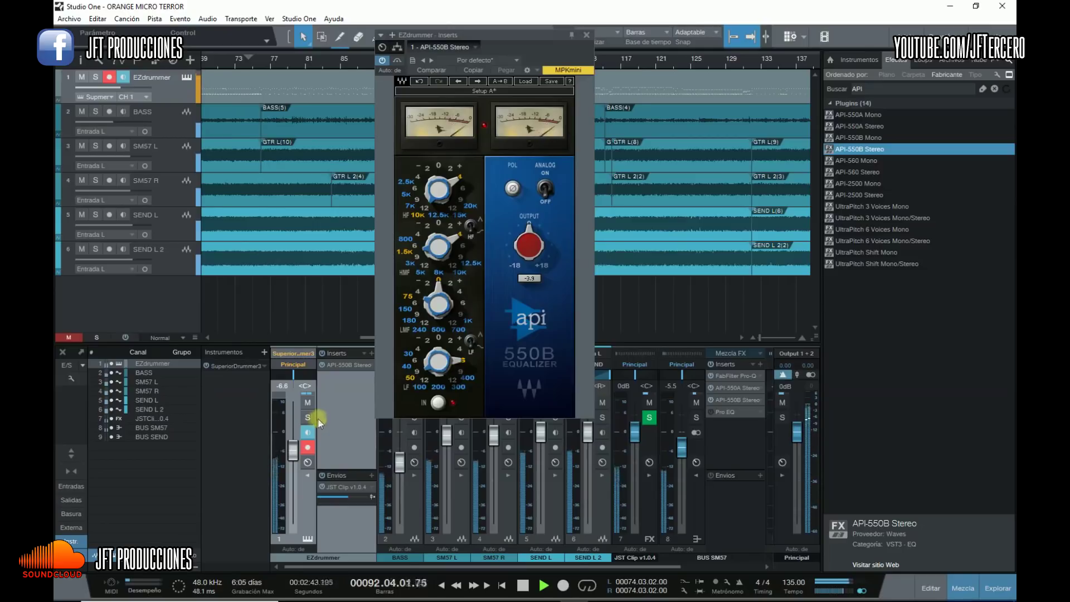
pyautogui.moveTo(517, 36); pyautogui.dragTo(318, 30)
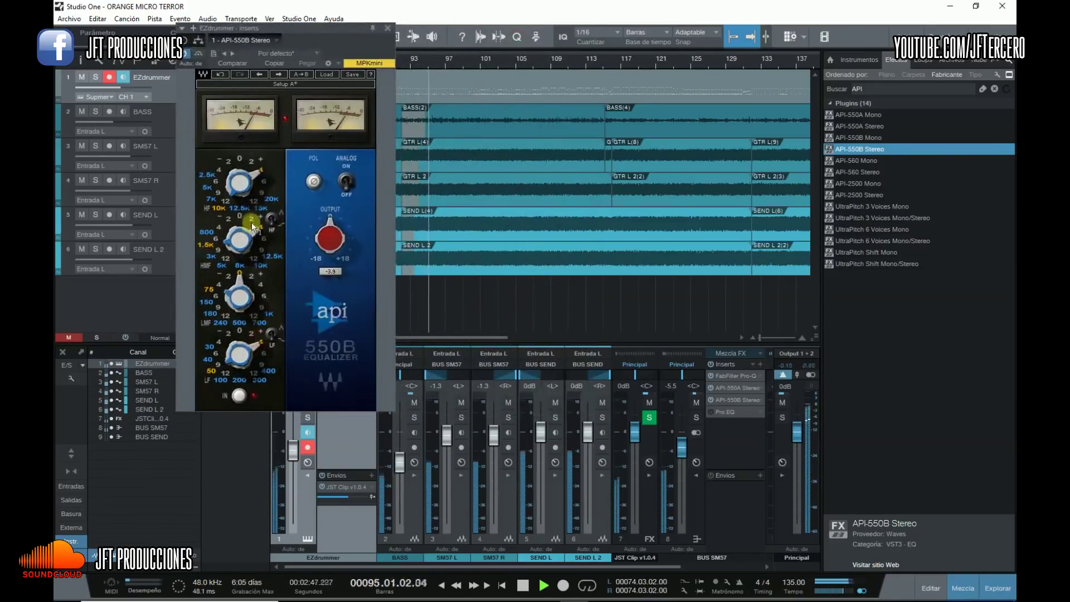
pyautogui.moveTo(318, 28); pyautogui.dragTo(211, 10)
# Insert API-550B Stereo on the master channel and boost its HF gain to about +2
pyautogui.click(772, 374)
pyautogui.moveTo(872, 151); pyautogui.dragTo(797, 370)
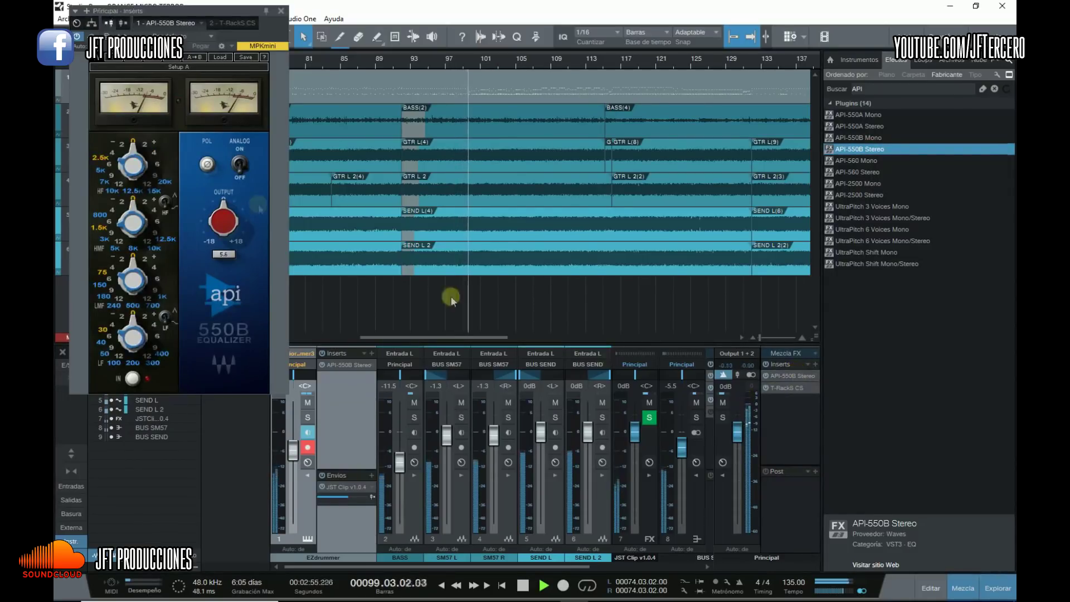
pyautogui.moveTo(146, 163); pyautogui.dragTo(147, 148)
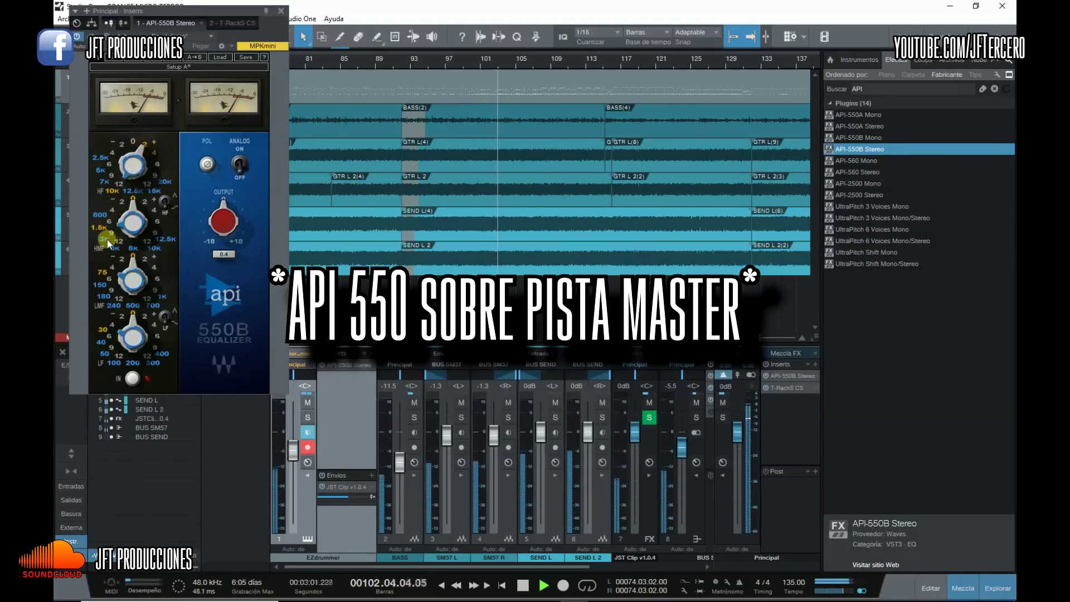
# Set the master API-550B's HMF band at 800 Hz and LMF band at 700 Hz to about +2, and stop playback
pyautogui.moveTo(144, 214); pyautogui.dragTo(120, 219)
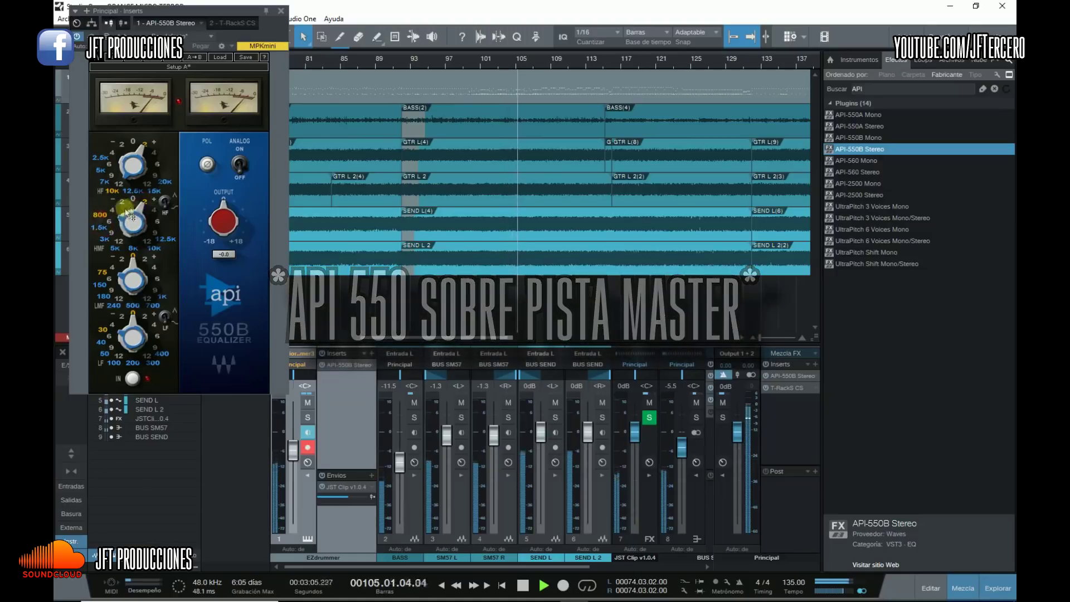
pyautogui.moveTo(134, 276)
pyautogui.mouseDown()
pyautogui.moveTo(142, 306)
pyautogui.moveTo(148, 264)
pyautogui.mouseUp()
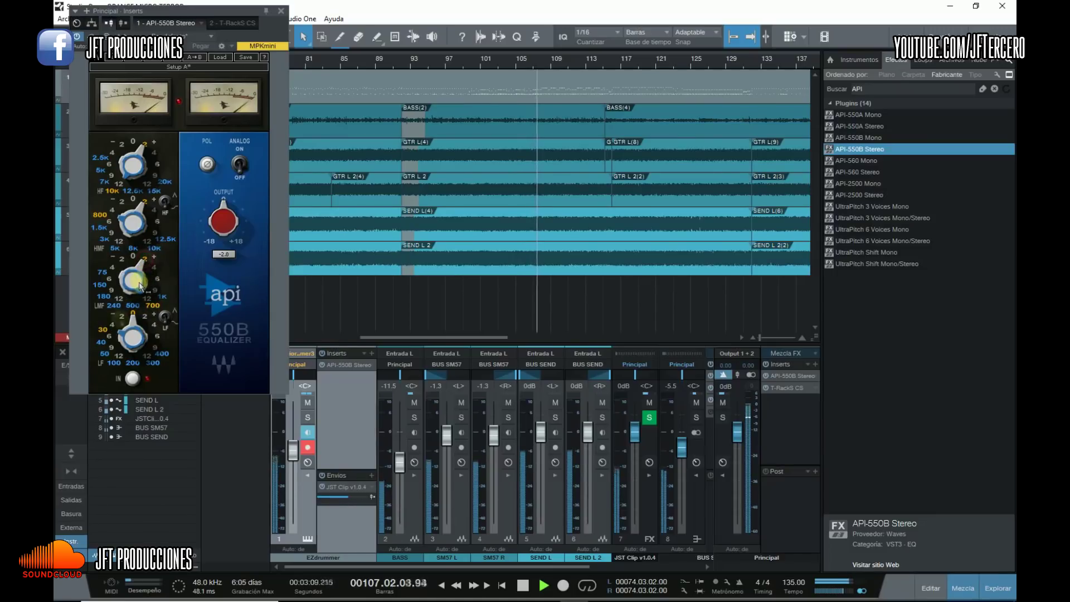
pyautogui.moveTo(111, 340); pyautogui.dragTo(110, 347)
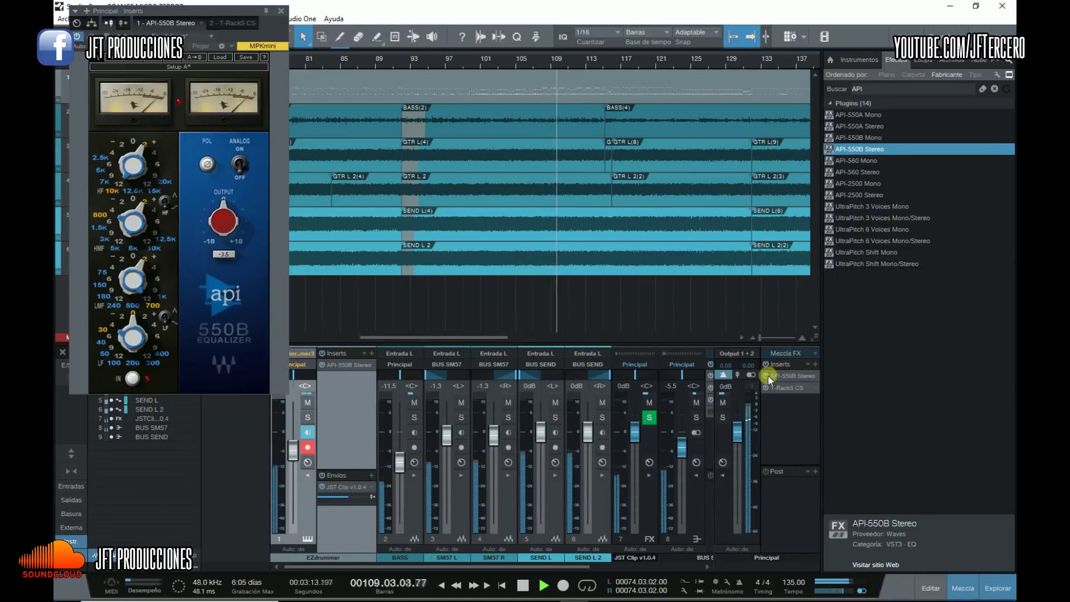
pyautogui.click(523, 585)
pyautogui.moveTo(259, 20); pyautogui.dragTo(470, 59)
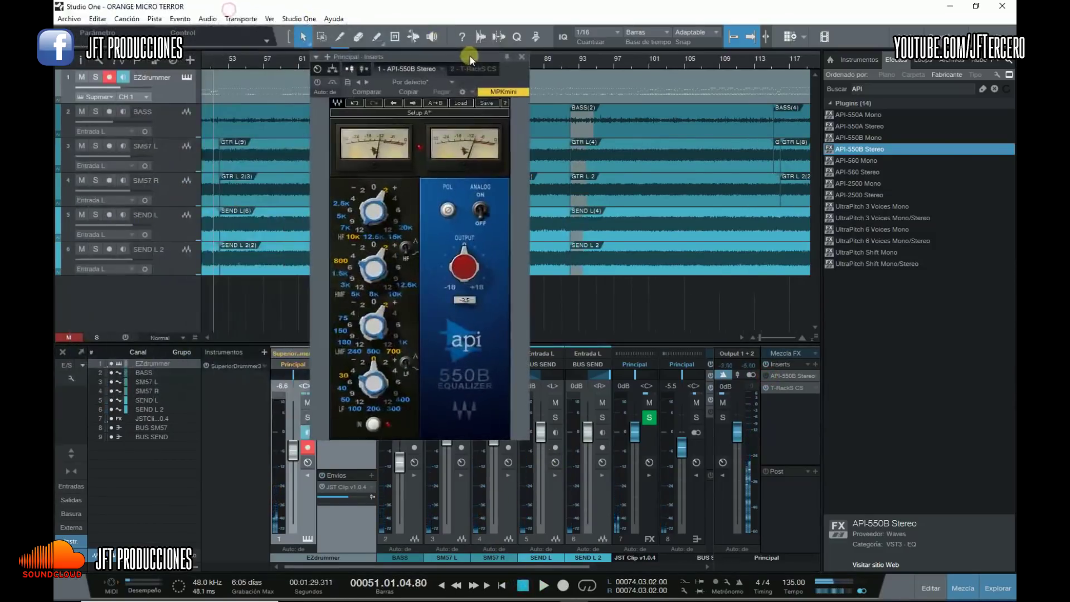